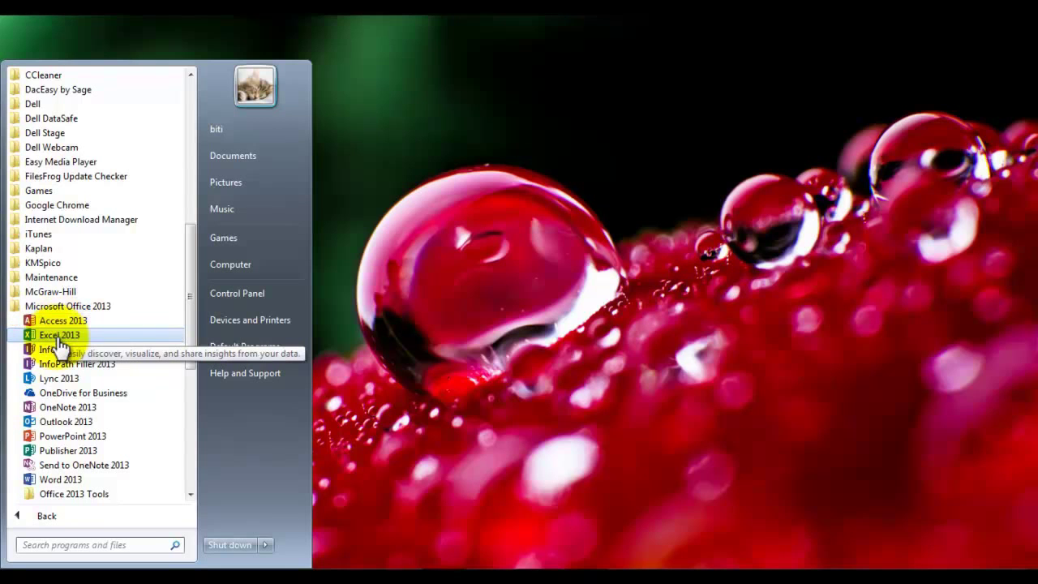
Open Excel 2013 in a maximized window and create a blank workbook.
left_click(61, 336)
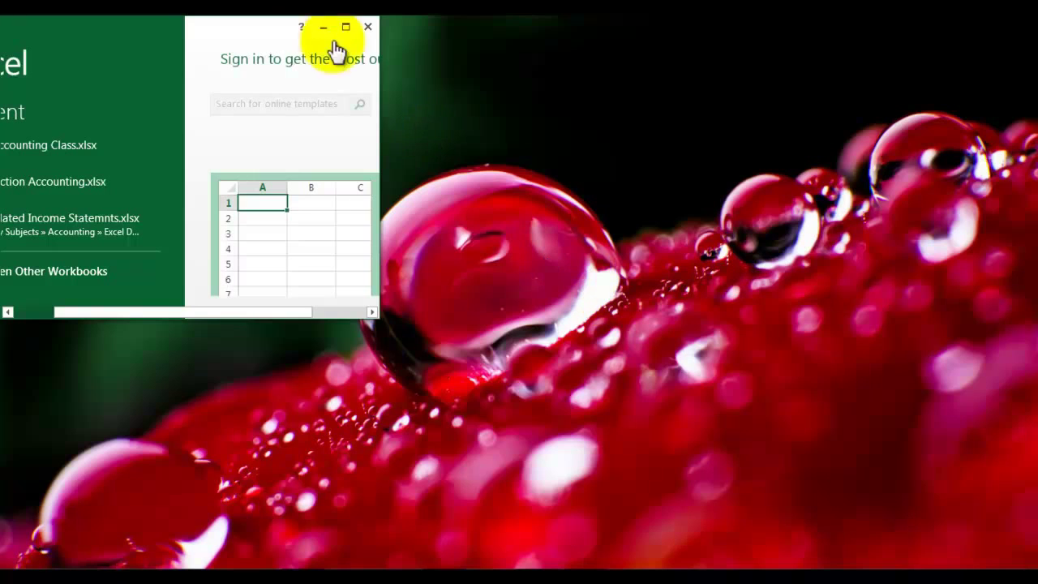
left_click(346, 28)
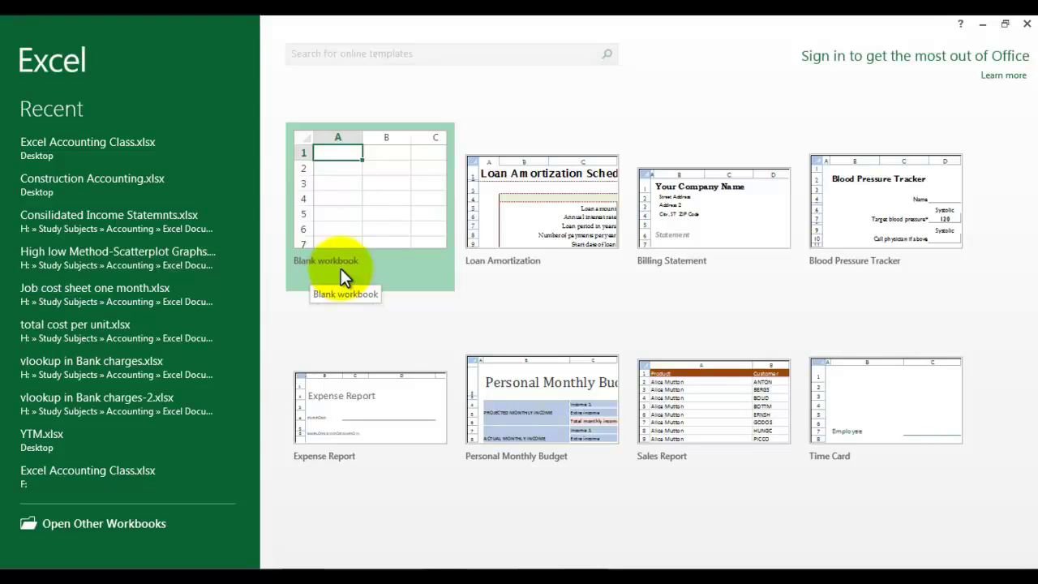
left_click(351, 218)
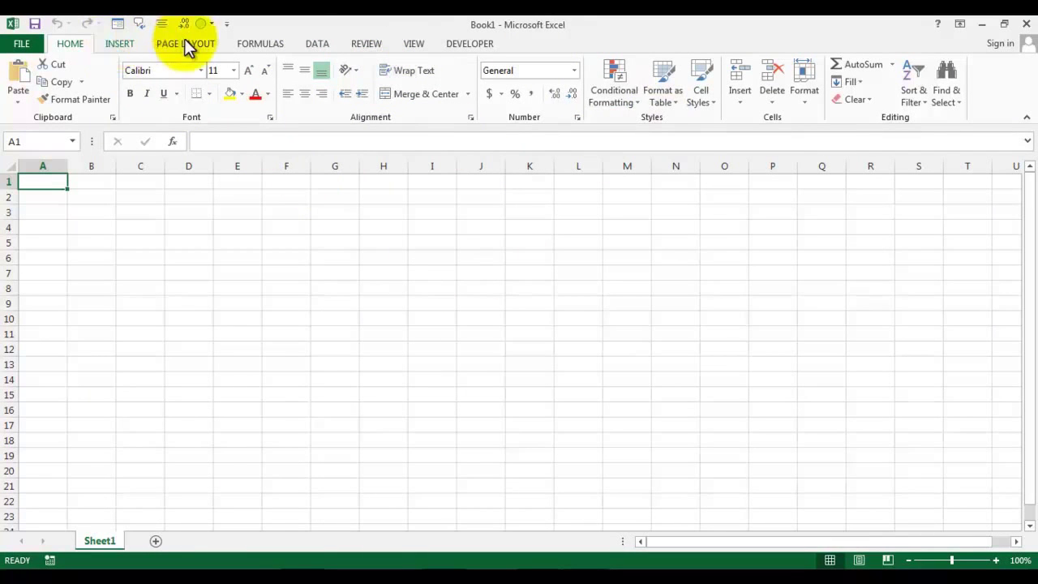
Examine the command groups for Home, Insert, Page Layout, Formulas, Data and Review.
left_click(118, 45)
left_click(205, 46)
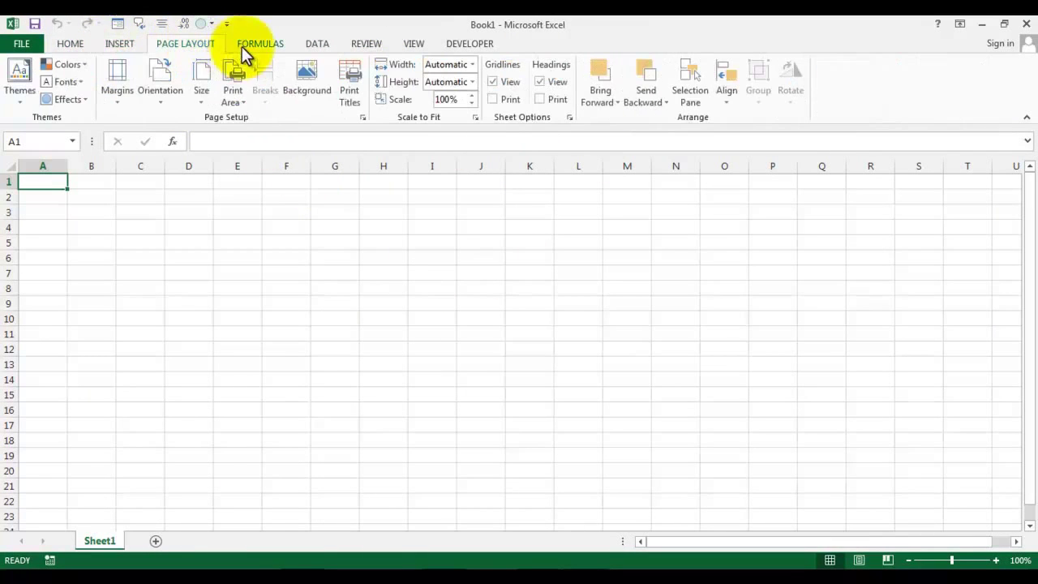
left_click(81, 46)
left_click(113, 47)
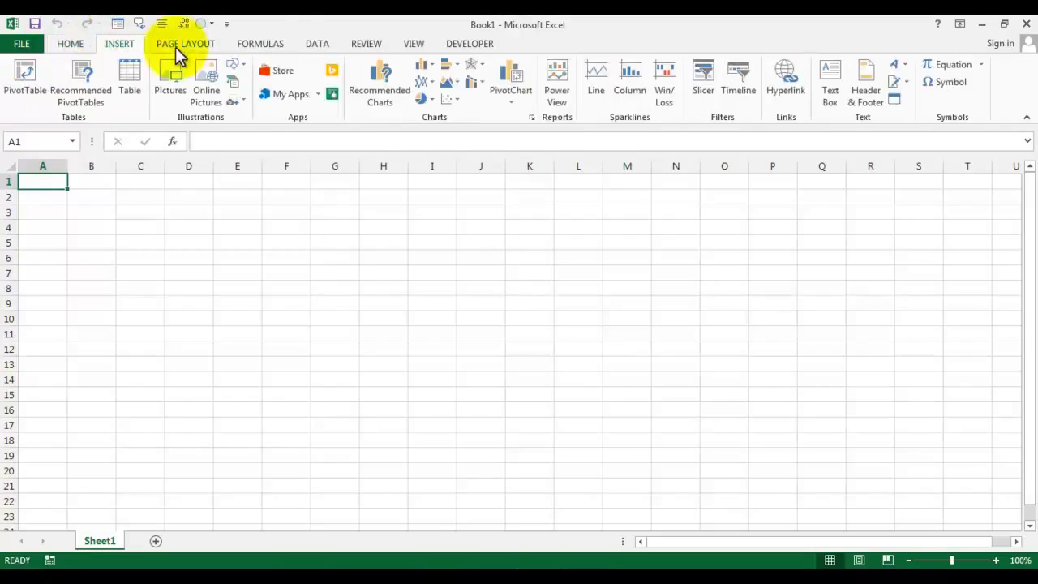
left_click(187, 49)
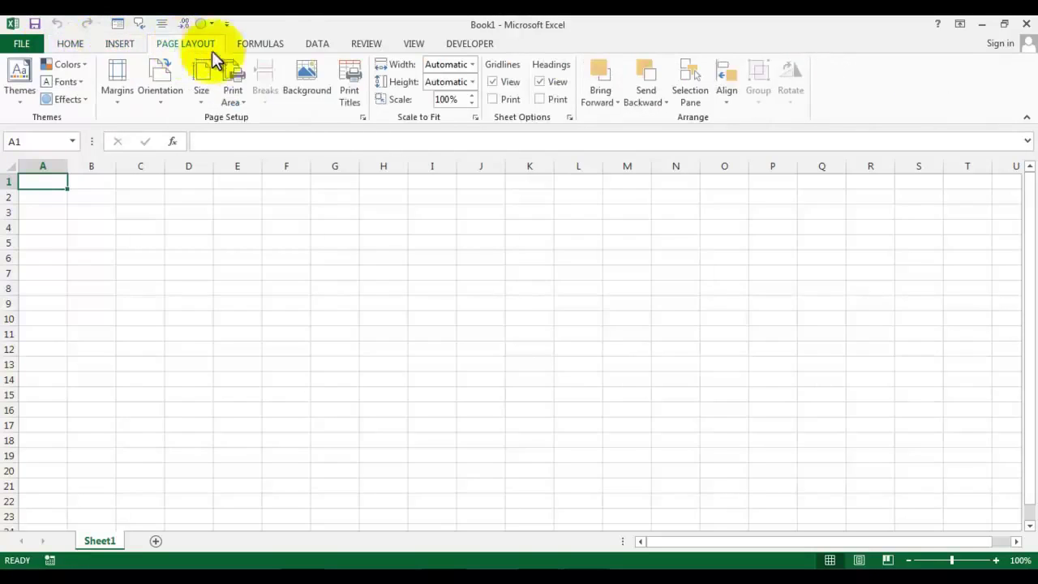
left_click(72, 49)
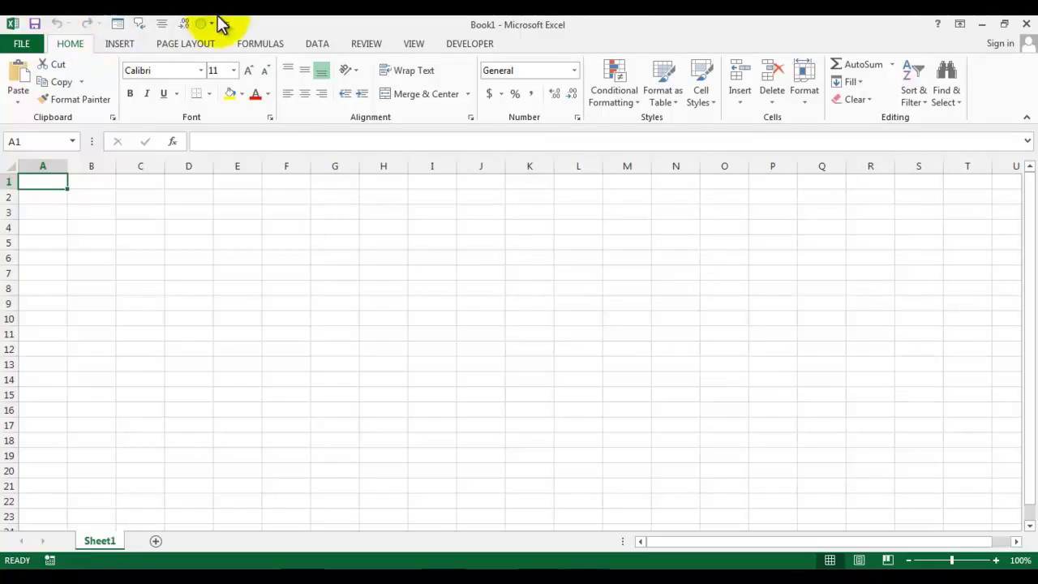
left_click(270, 46)
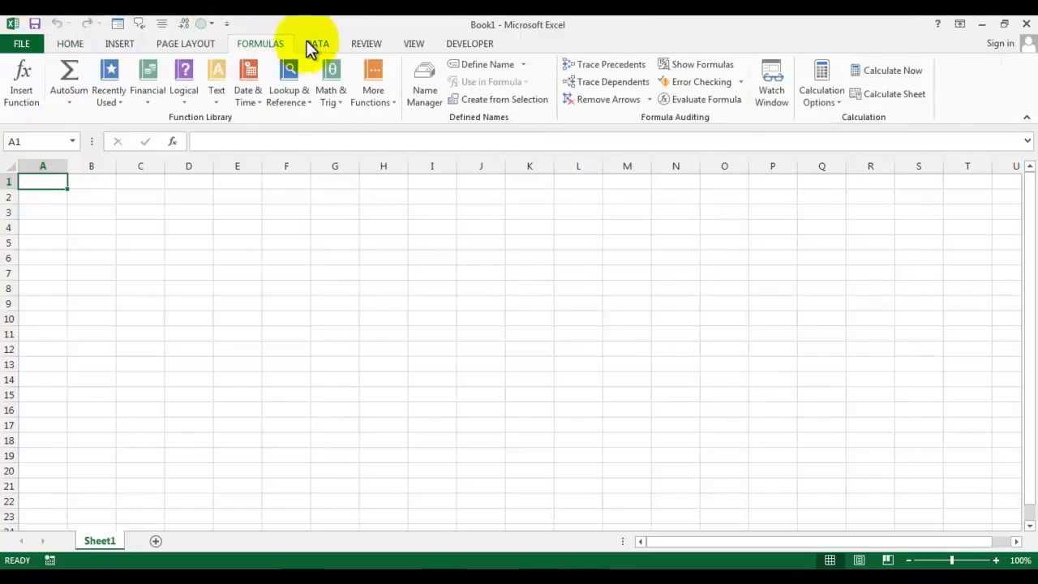
left_click(314, 44)
left_click(355, 45)
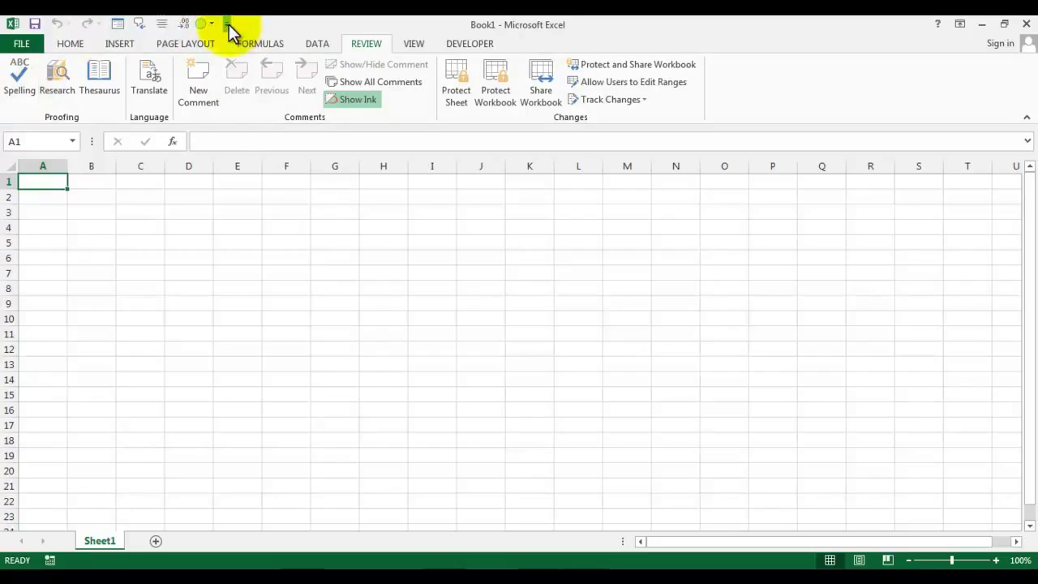
Show the Quick Access Toolbar below the ribbon and return it above the ribbon.
left_click(228, 23)
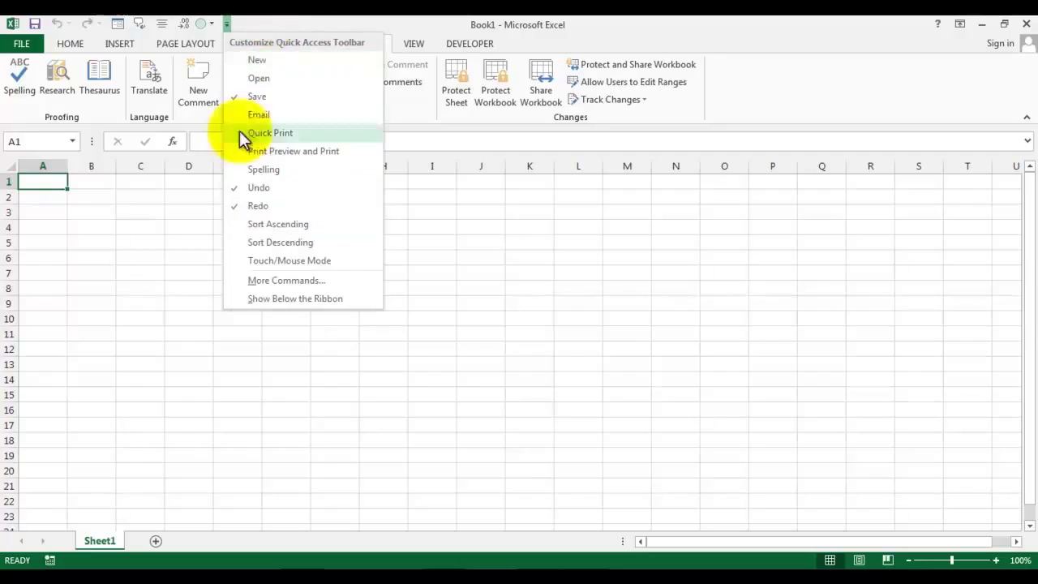
left_click(268, 299)
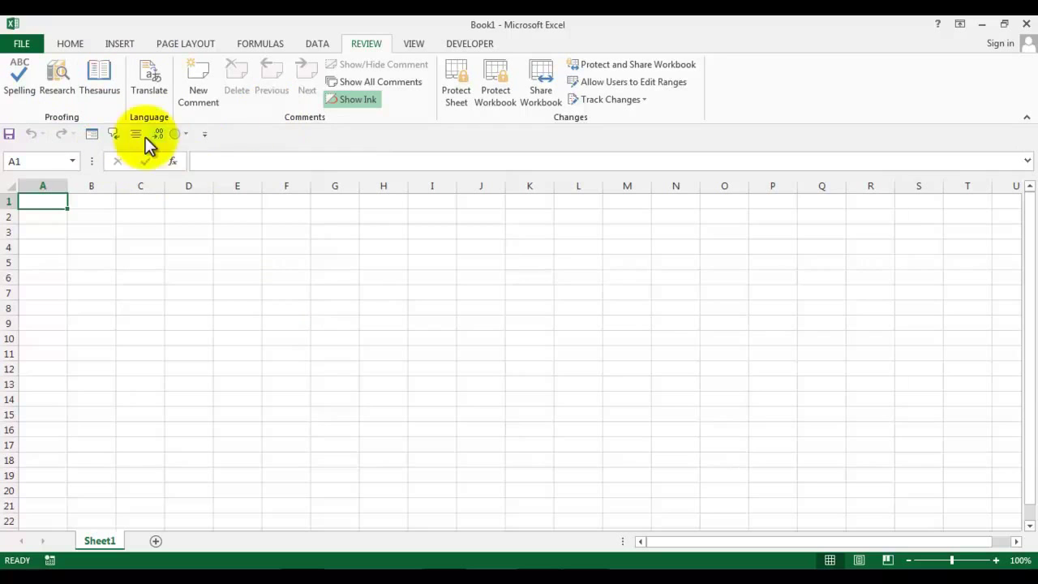
left_click(205, 133)
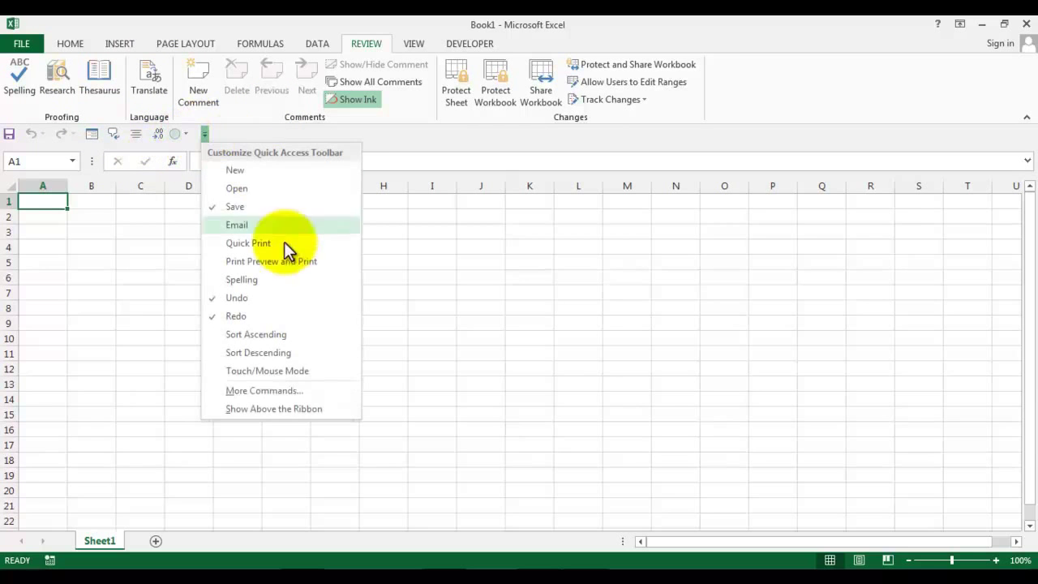
left_click(277, 409)
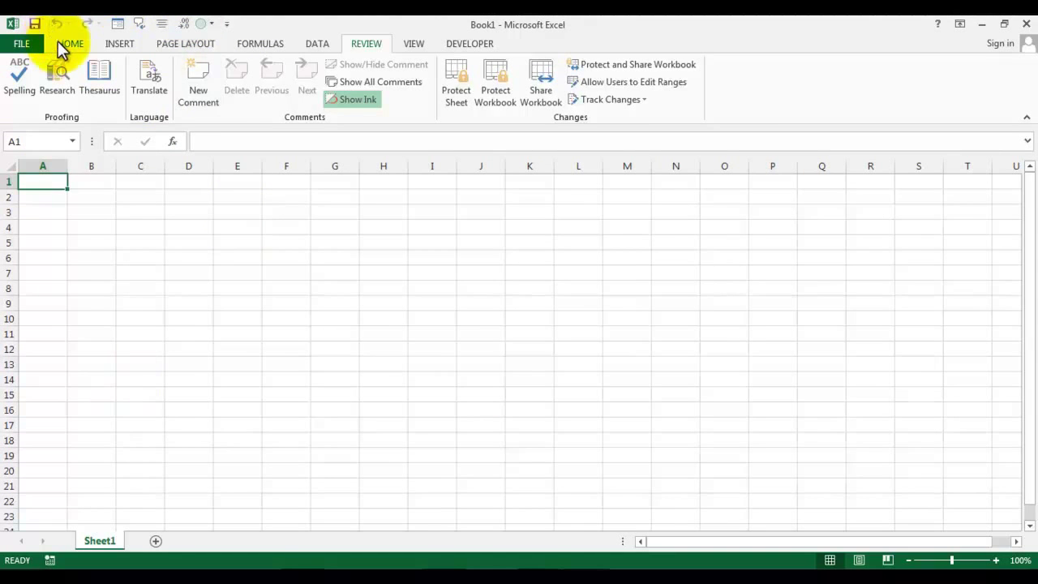
Return to the Home commands and select cell B5 in the worksheet.
left_click(55, 41)
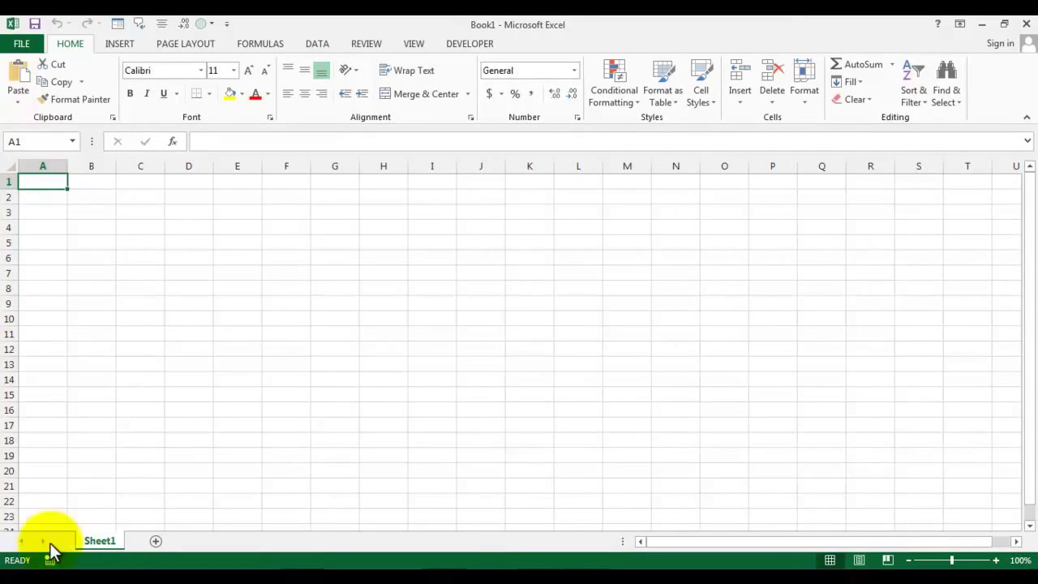
left_click_drag(1029, 215, 1022, 186)
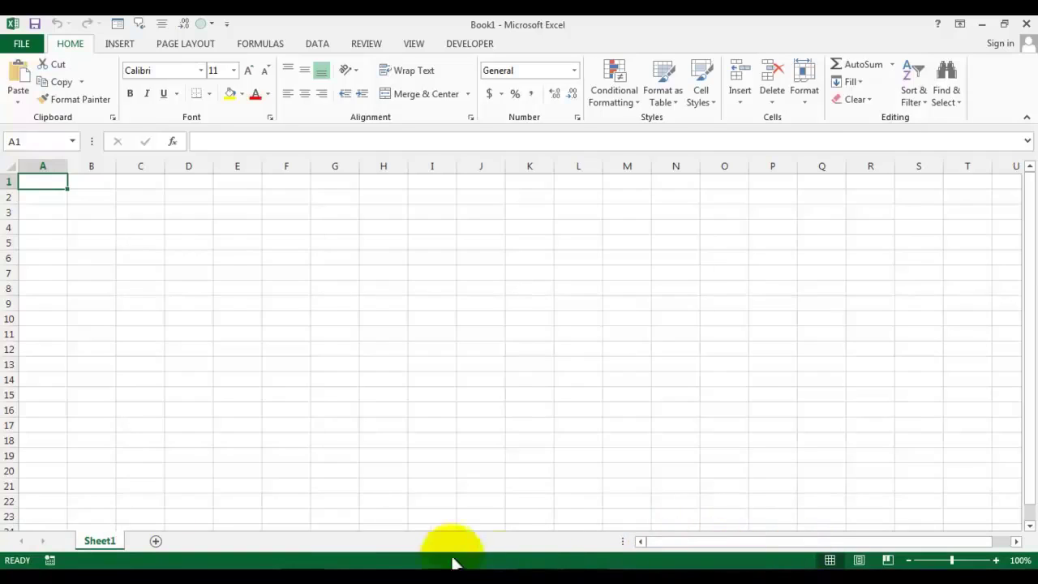
left_click(98, 271)
left_click(91, 242)
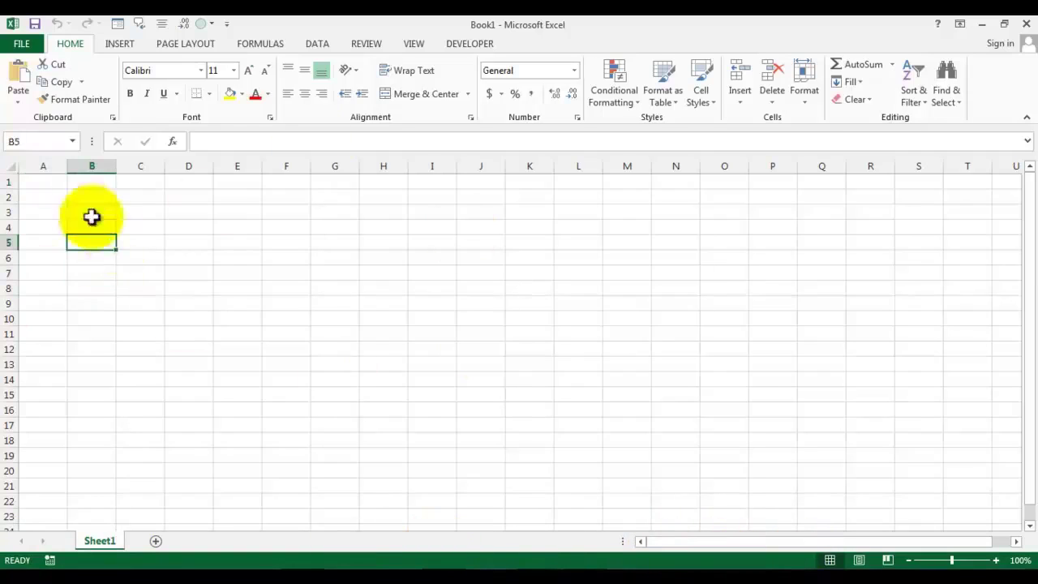
Select the worksheet's whole columns one at a time from column A through column H.
left_click(52, 163)
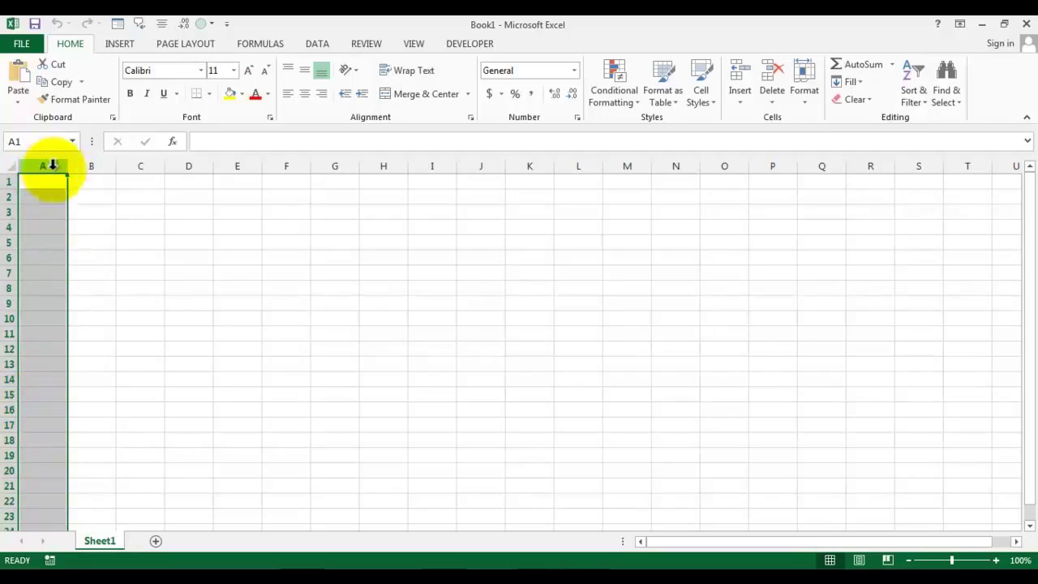
left_click(91, 162)
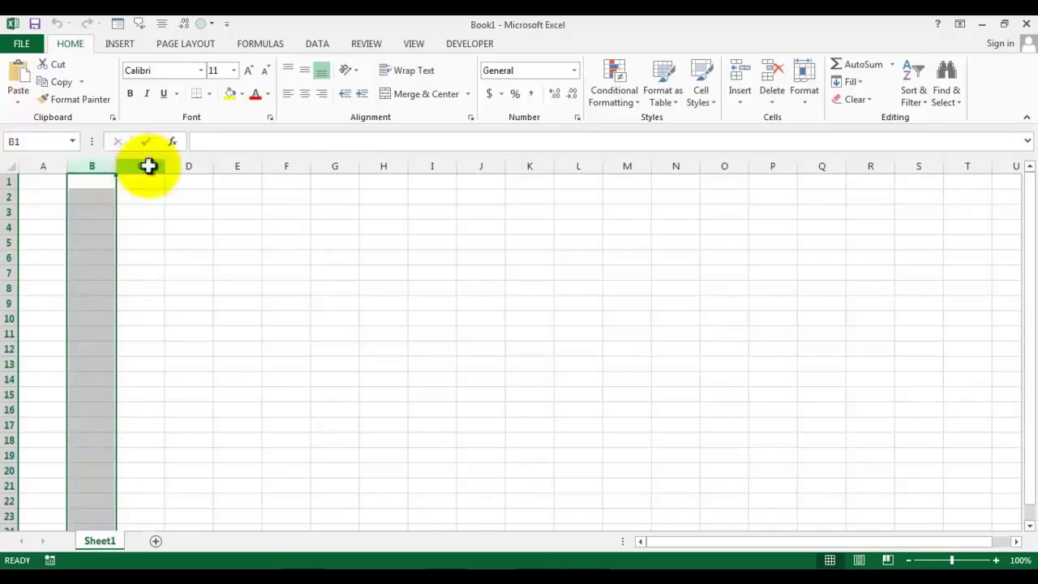
left_click(145, 162)
left_click(191, 162)
left_click(243, 162)
left_click(284, 163)
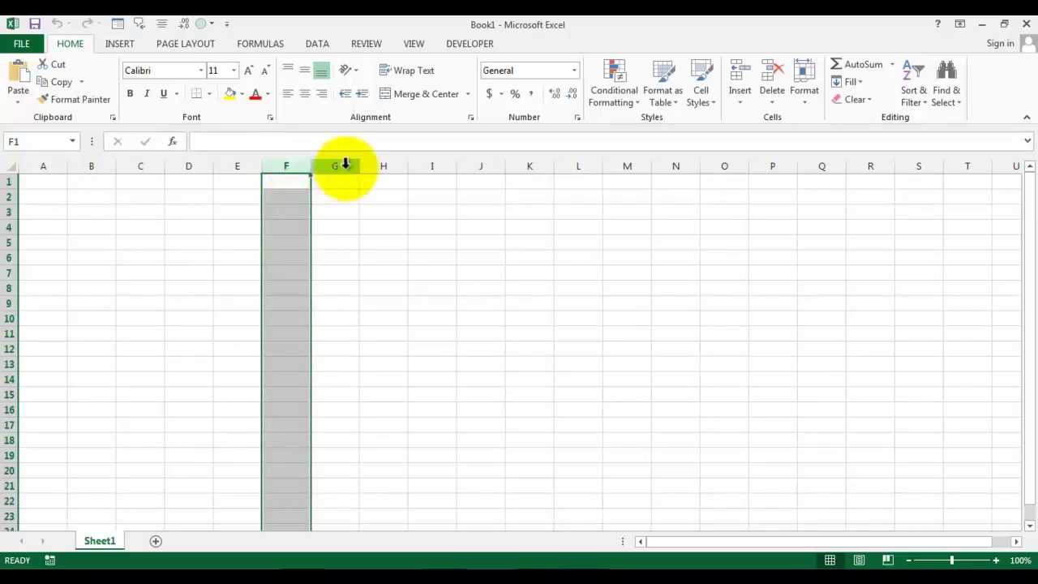
left_click(339, 163)
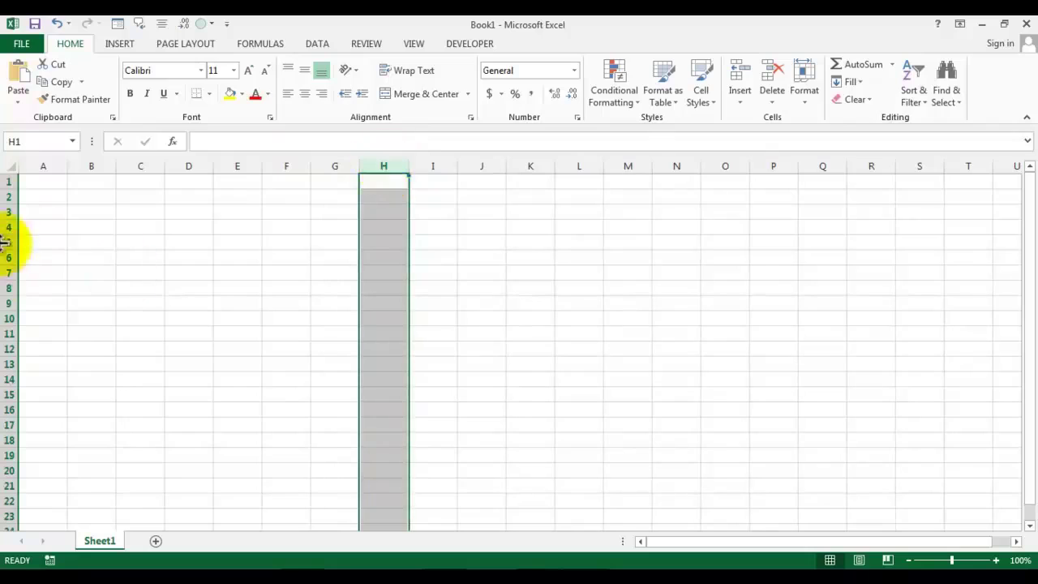
Select whole rows 3, 4 and 5 one after another.
left_click(7, 212)
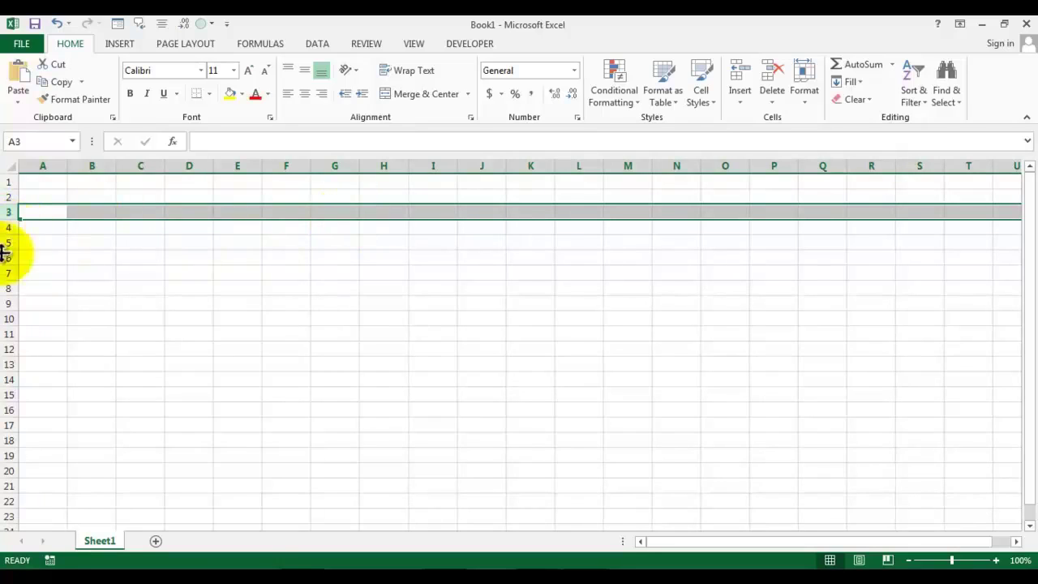
left_click(8, 226)
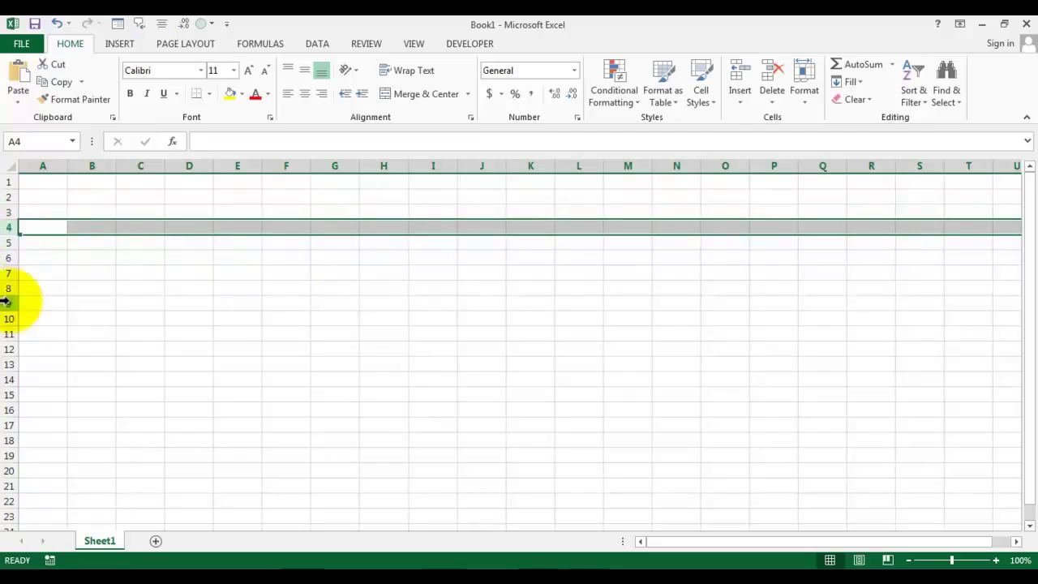
left_click(7, 243)
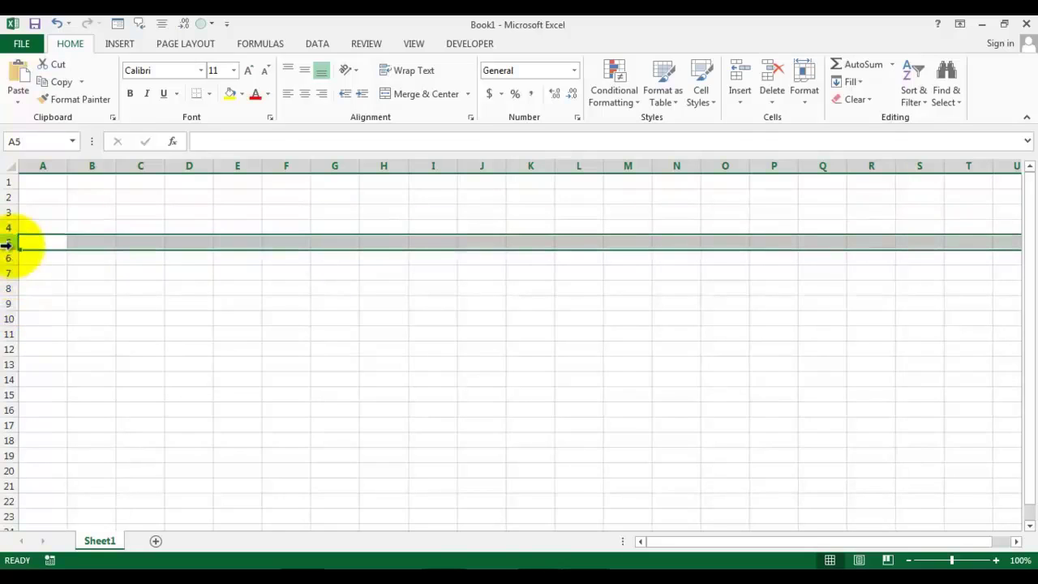
Select row 7 together with column D, and select their intersection cell D7.
left_click(8, 273)
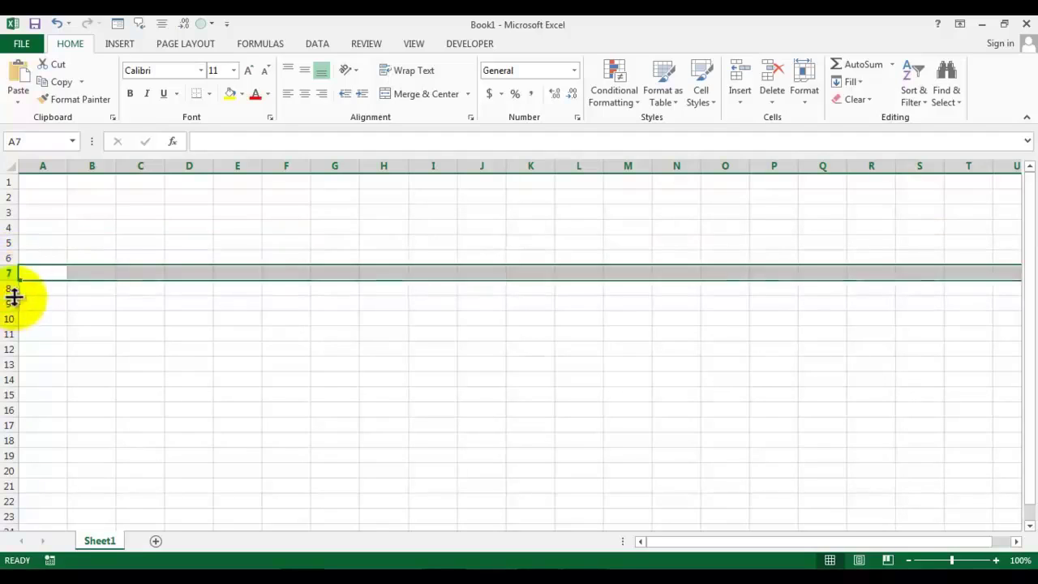
left_click(196, 166, "ctrl")
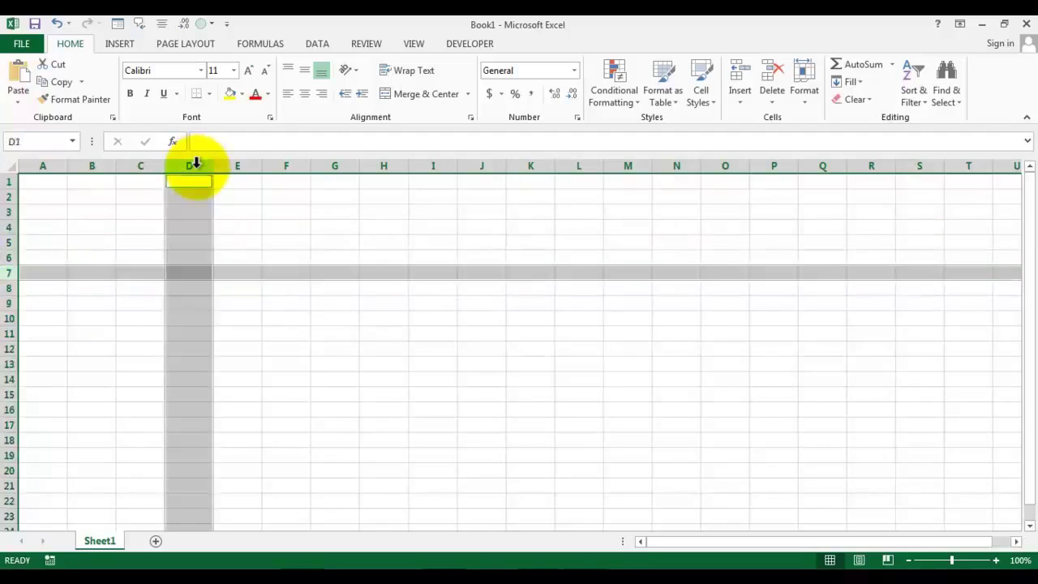
left_click(199, 274)
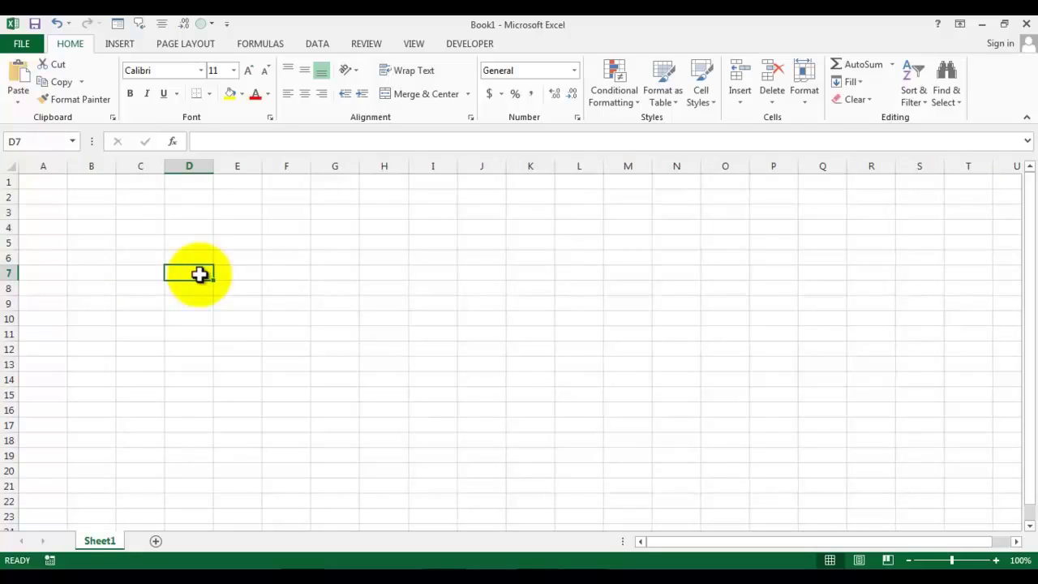
Select the individual cells D6, D4, E5, F6, D8, D12 and B13 in turn.
left_click(200, 258)
left_click(196, 227)
left_click(244, 243)
left_click(284, 258)
left_click(204, 290)
left_click(172, 347)
left_click(92, 364)
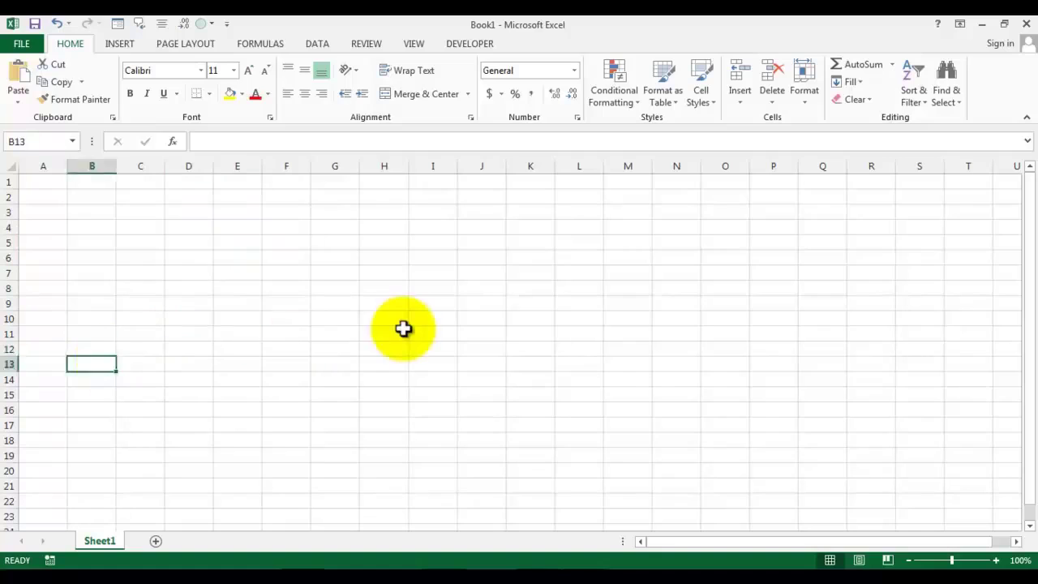
Select cells H11, F9, E9, D9 and B7 in turn, finishing on cell D9.
left_click(404, 328)
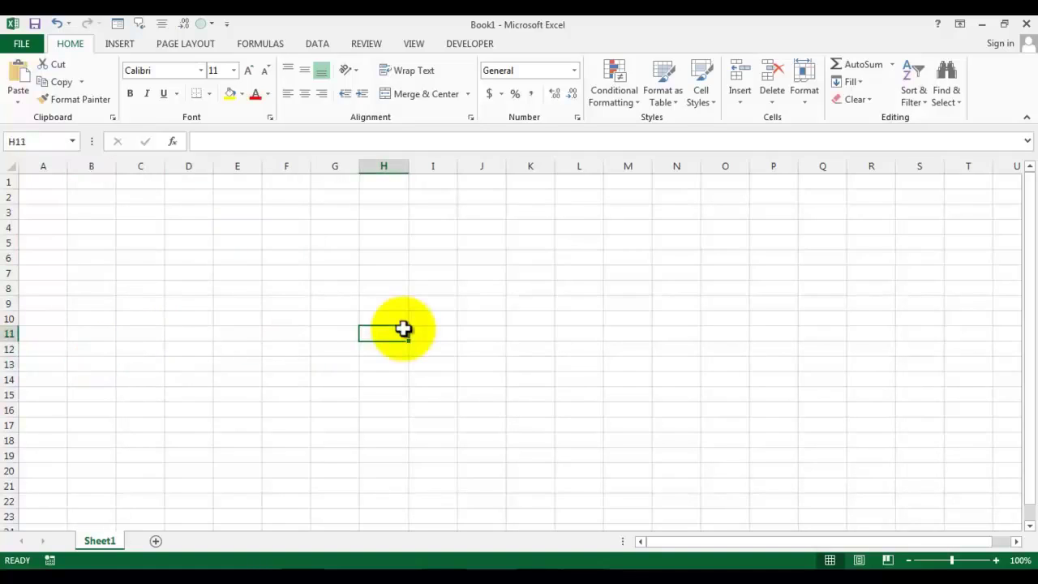
left_click(278, 301)
left_click(248, 303)
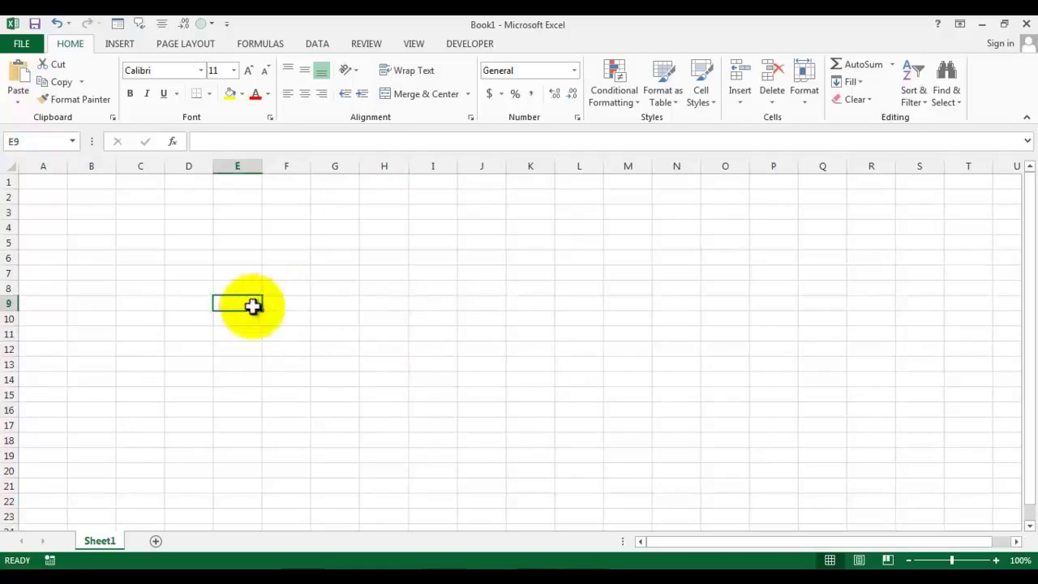
left_click(207, 304)
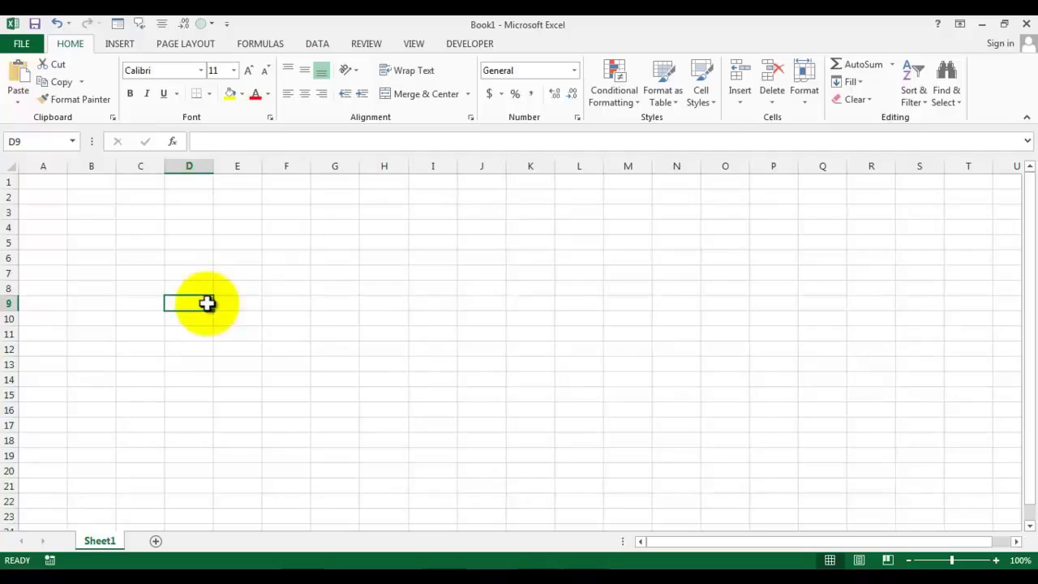
left_click(111, 279)
left_click(178, 306)
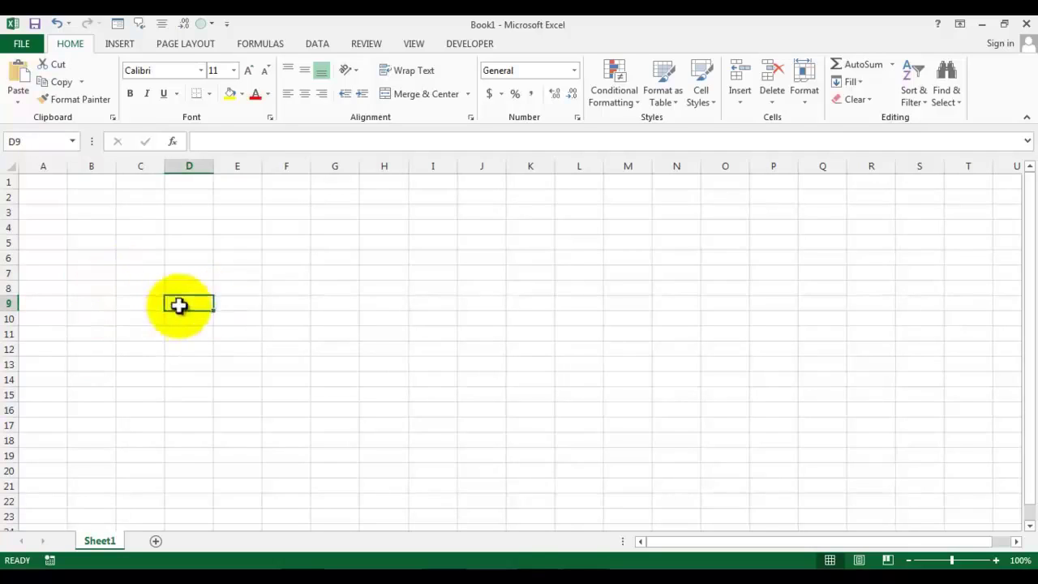
Select cells C4, D4, F8, F12, J9, J12 and H11 to examine each address in the Name Box.
left_click(144, 229)
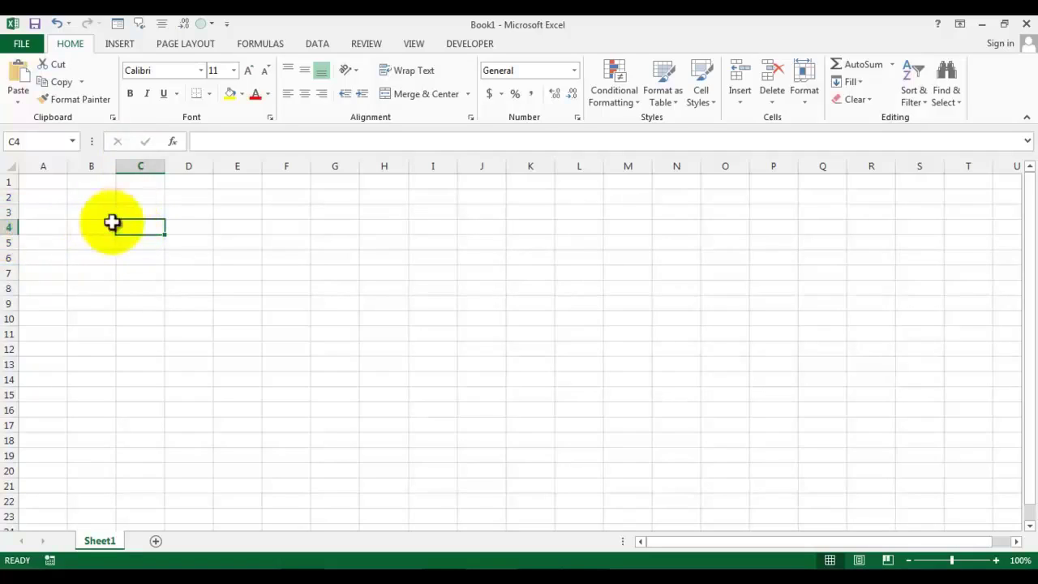
left_click(199, 231)
left_click(276, 288)
left_click(276, 342)
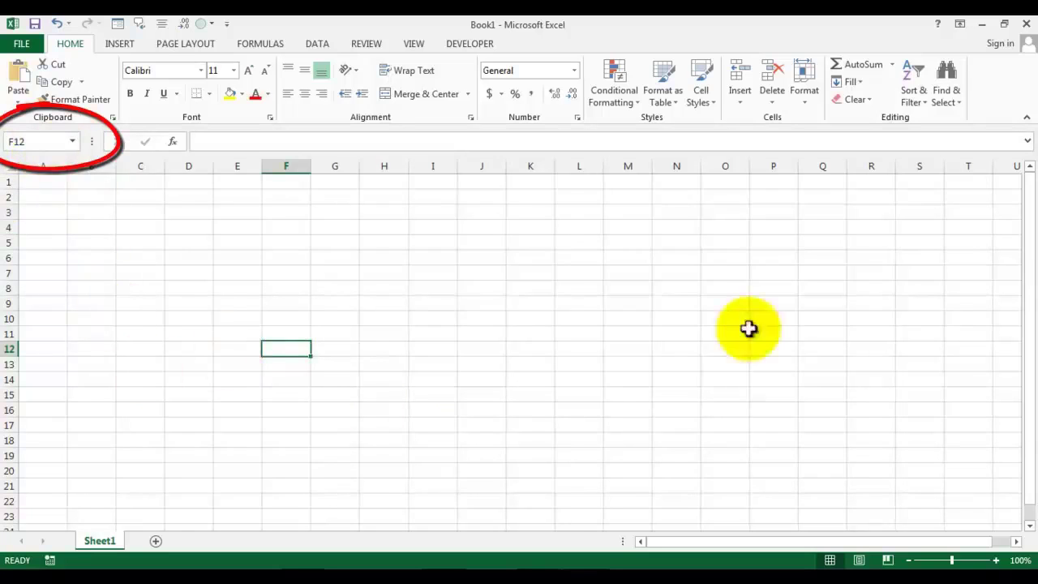
left_click(475, 303)
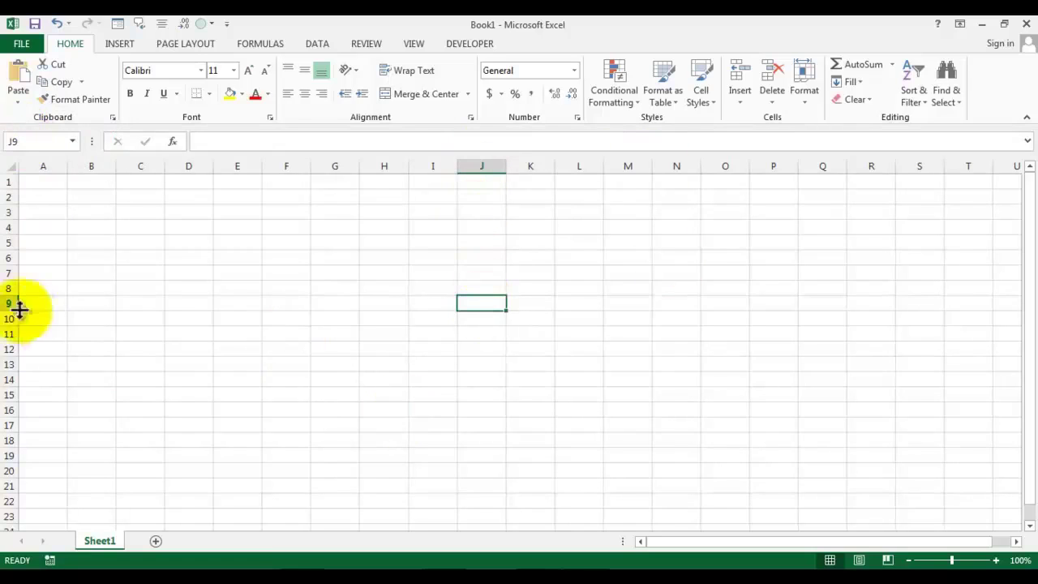
left_click(478, 351)
left_click(394, 335)
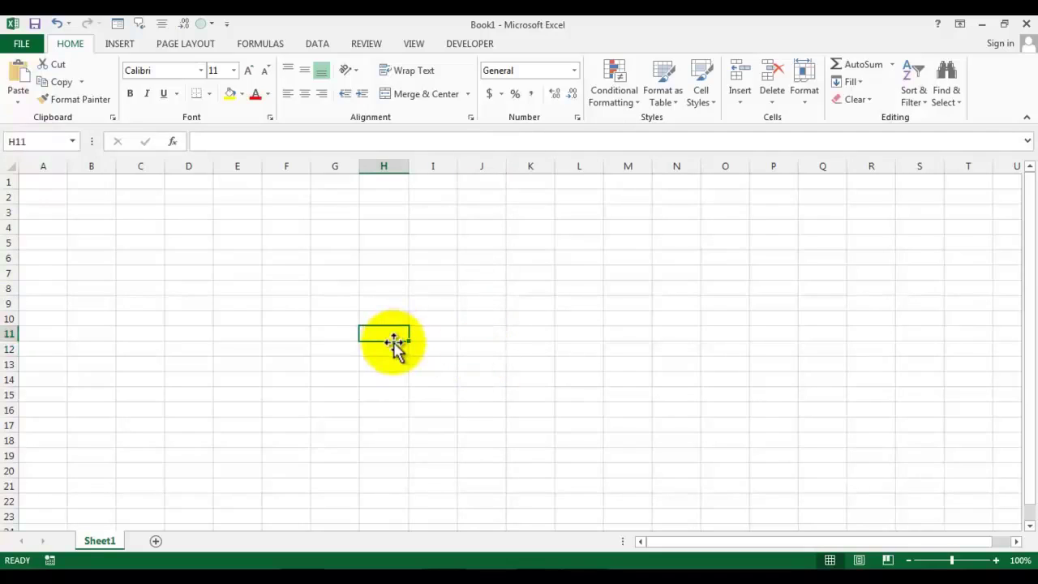
Select cell H9, the range H5:H11, and cells F10, F6, F8 and F9 in turn.
left_click(398, 302)
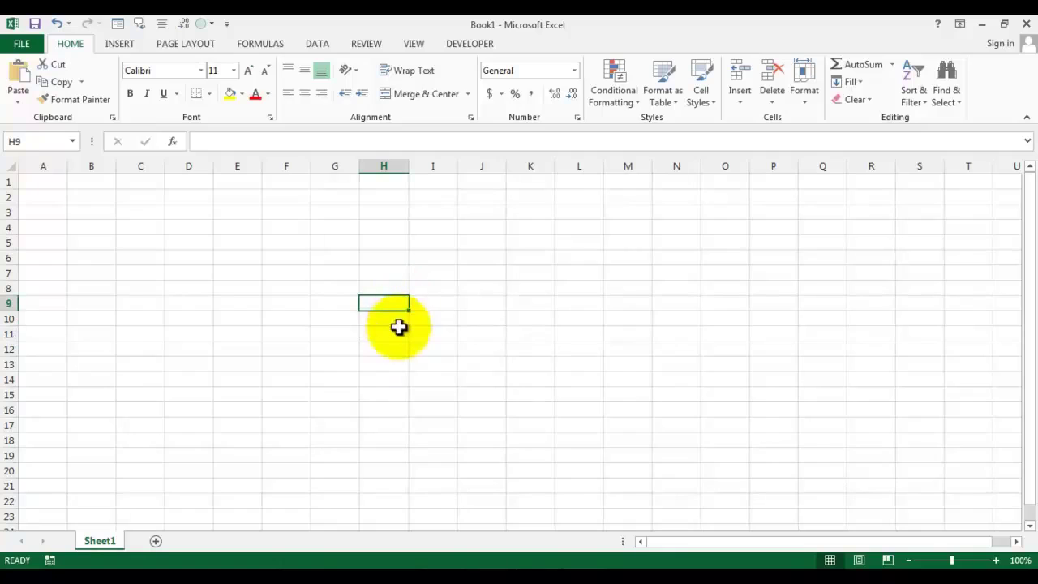
left_click_drag(385, 242, 385, 327)
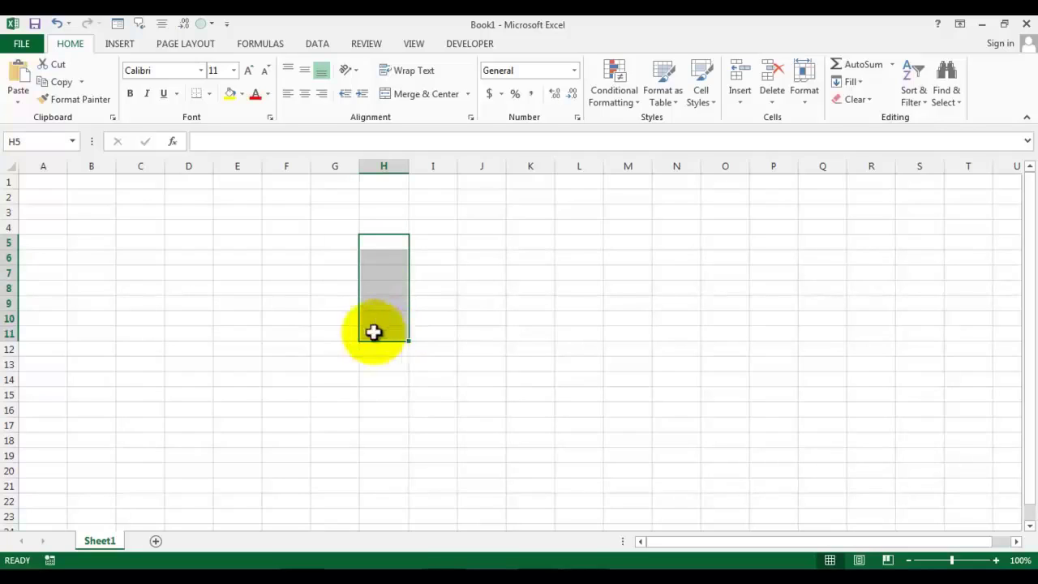
left_click(299, 313)
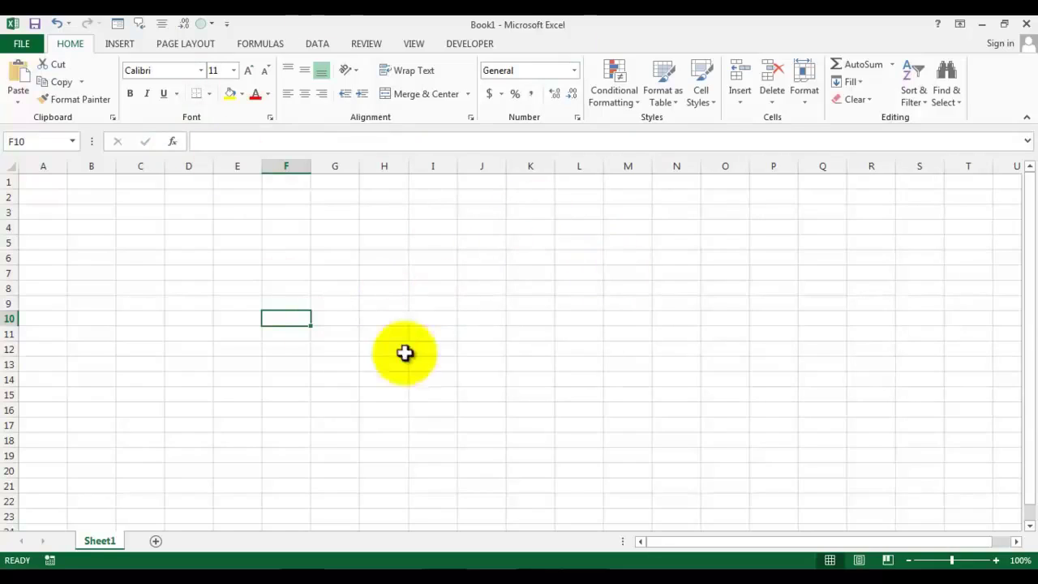
left_click(300, 263)
left_click_drag(301, 266, 280, 296)
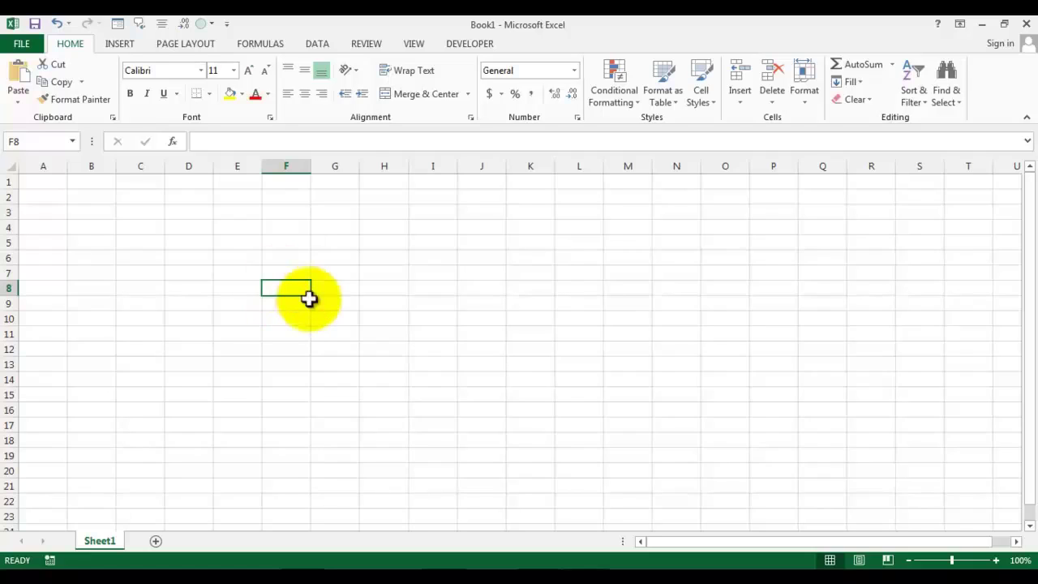
left_click(298, 301)
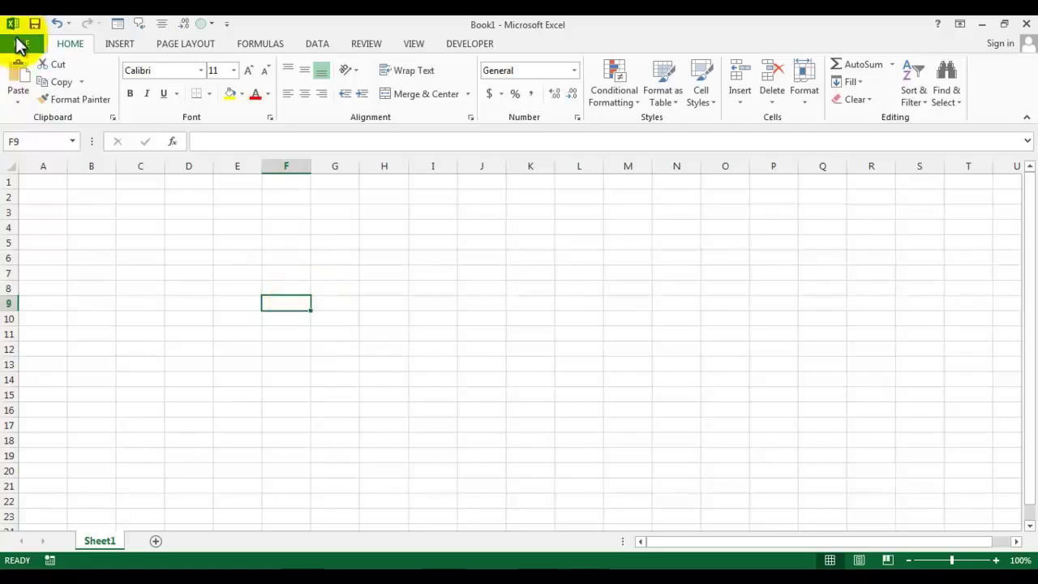
Open the Save As page and the Save As dialog in turn, leaving each without saving the workbook.
left_click(22, 44)
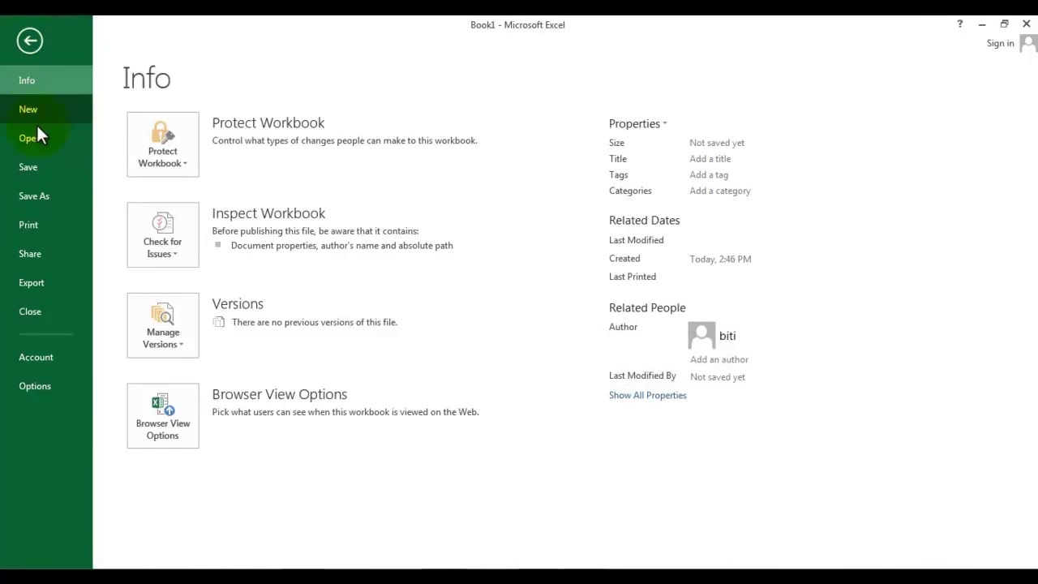
left_click(44, 168)
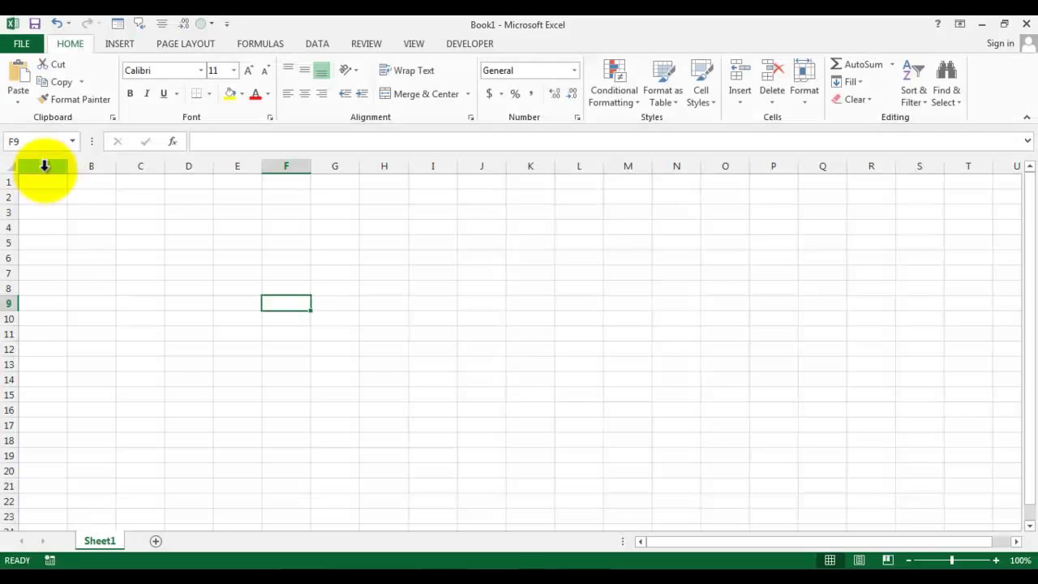
left_click(35, 25)
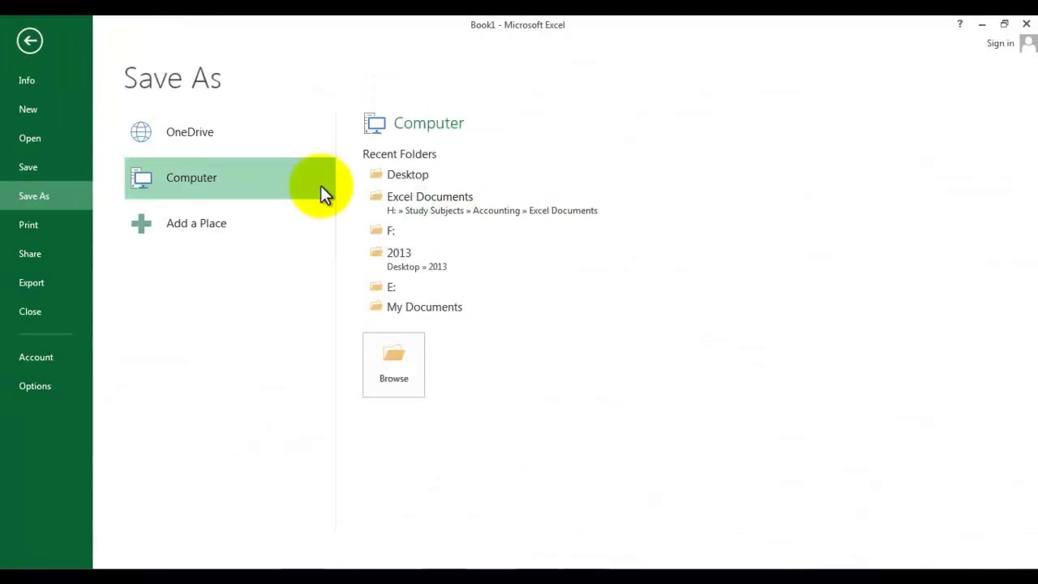
key("Escape")
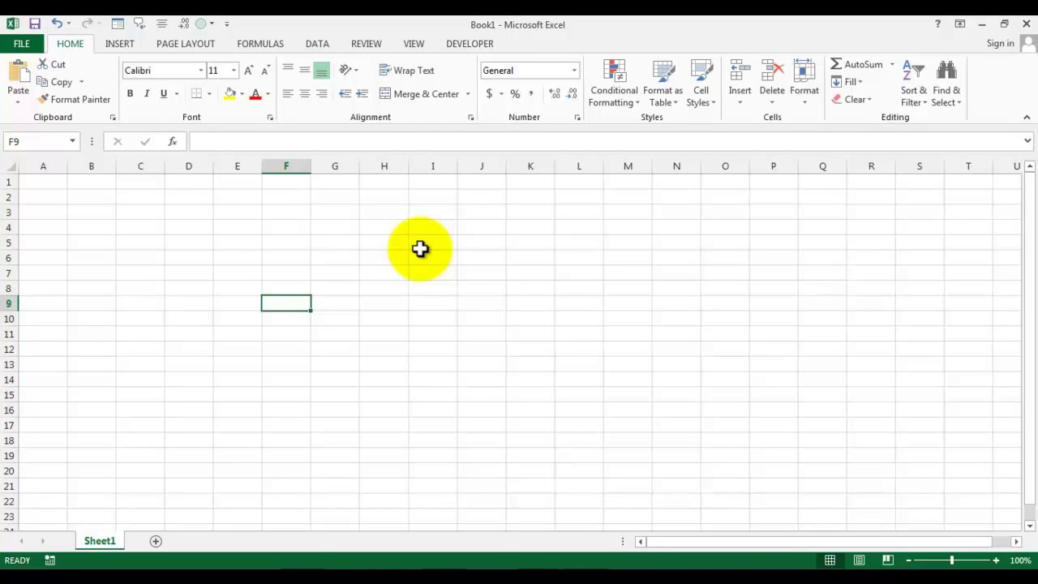
key("ctrl+s")
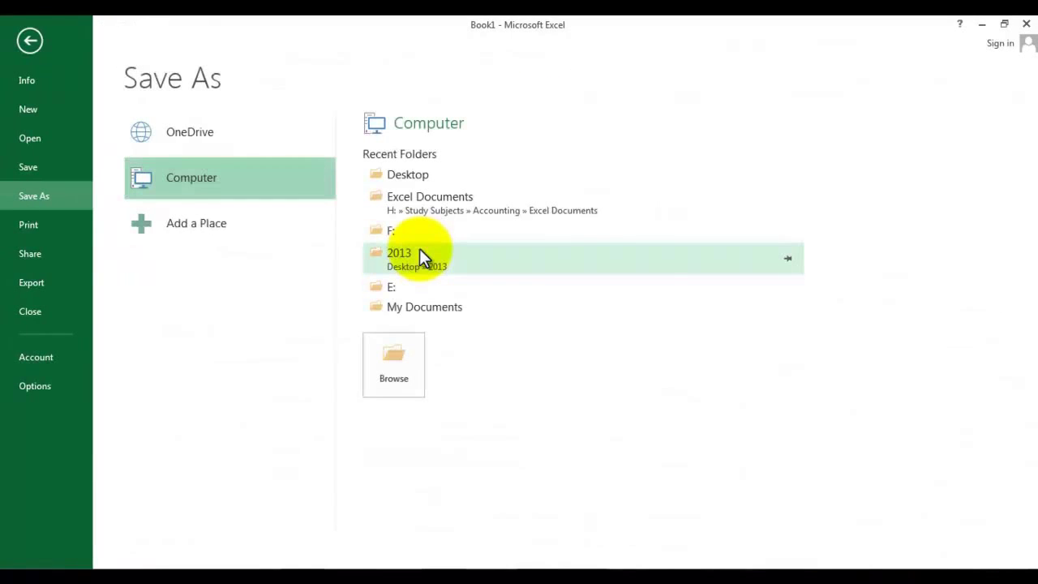
key("Escape")
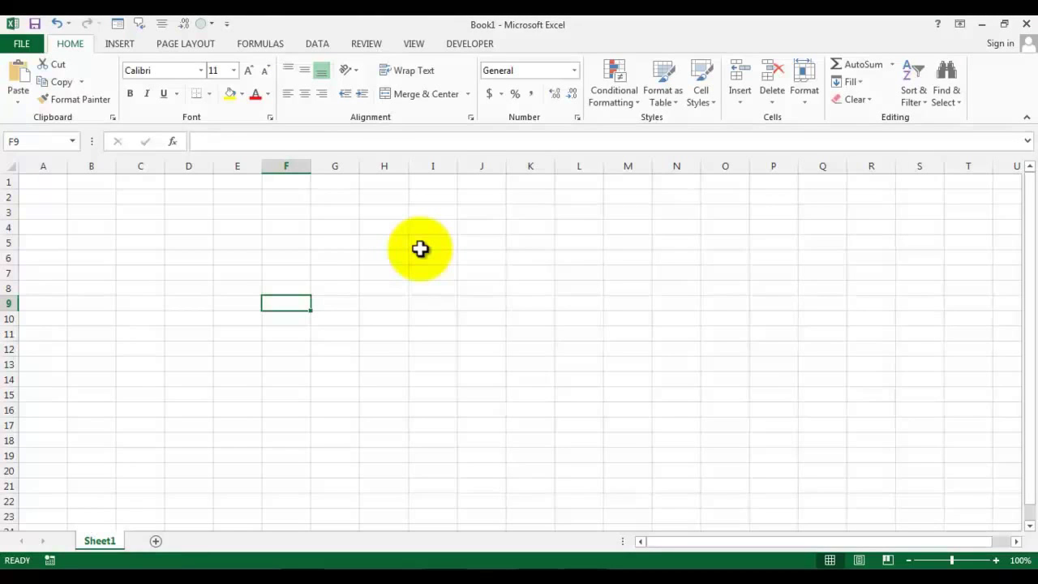
key("F12")
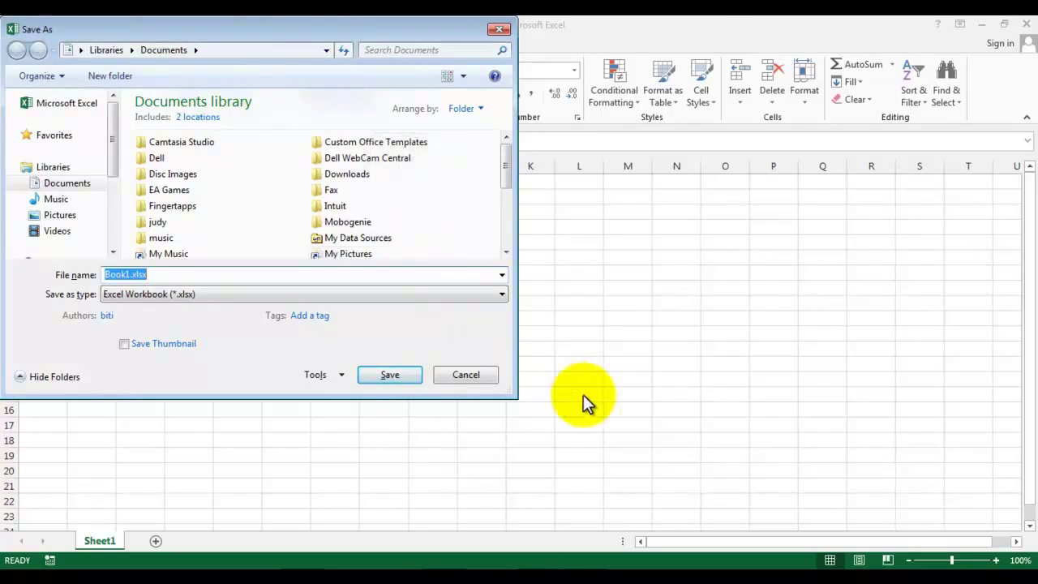
left_click(505, 26)
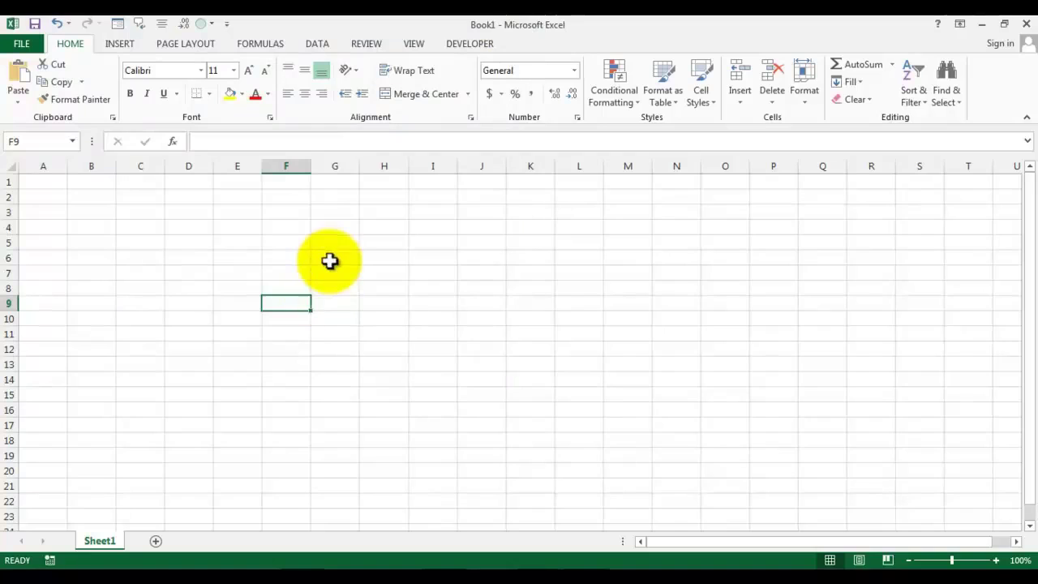
Save the workbook to the Desktop as "Baro Excel 2013" and close Excel.
left_click(329, 261)
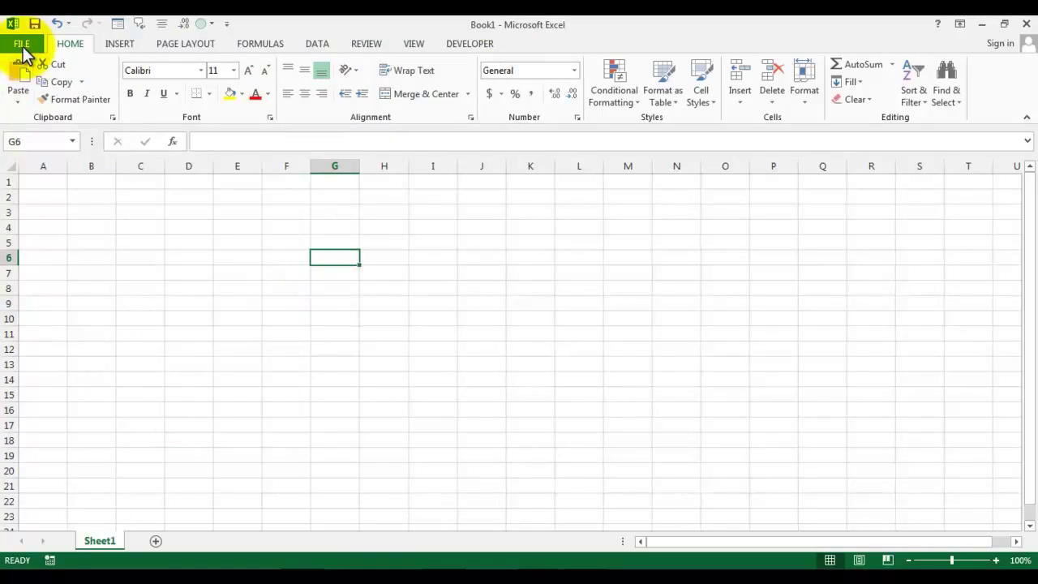
left_click(22, 47)
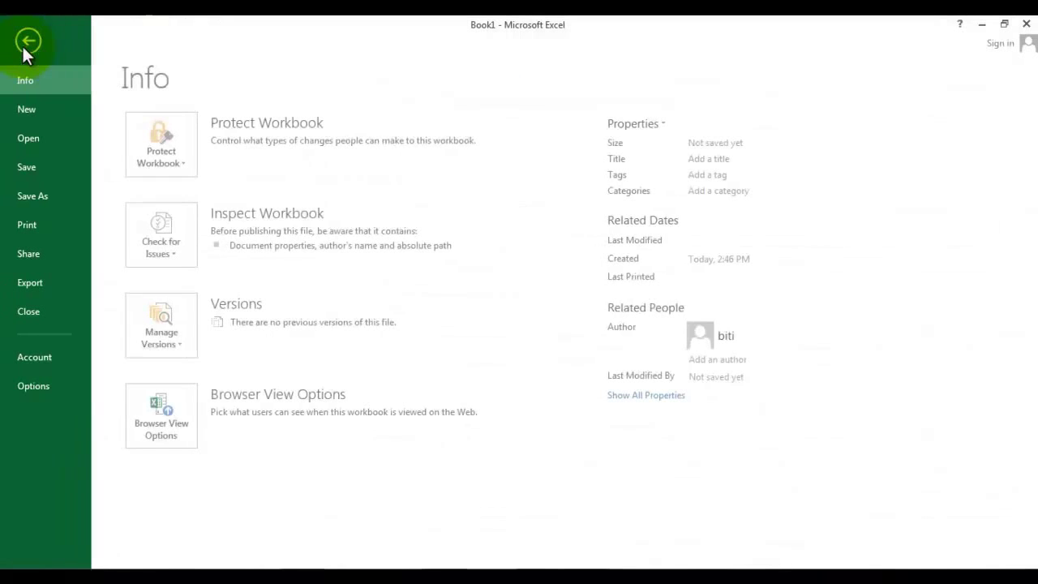
left_click(32, 196)
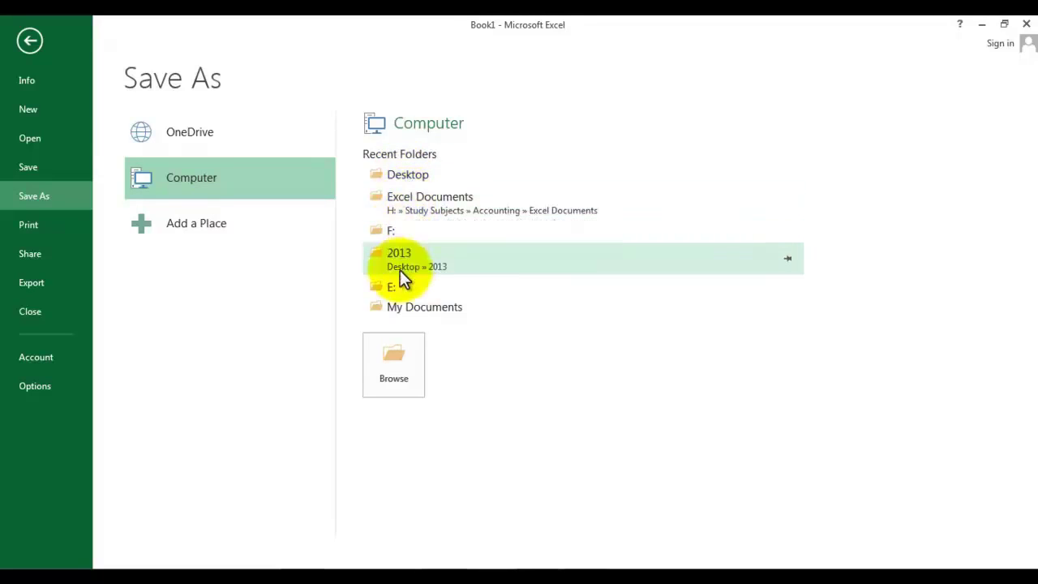
left_click(387, 381)
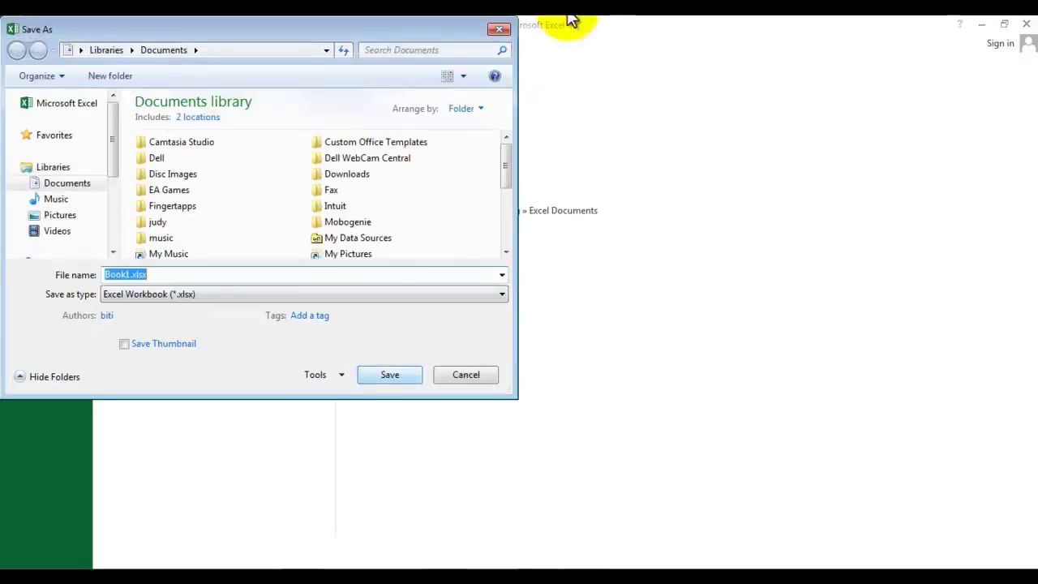
left_click(499, 29)
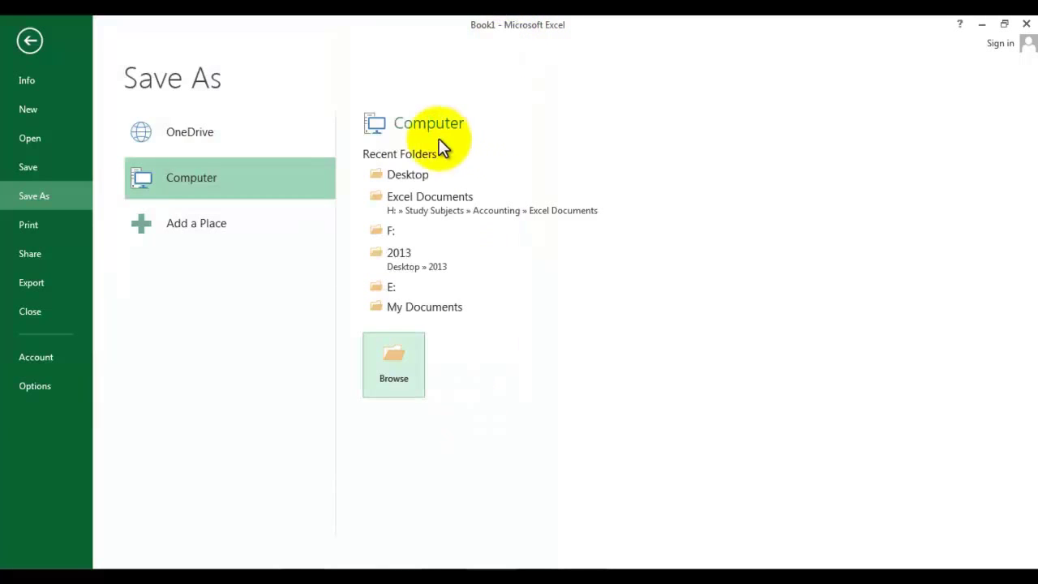
left_click(409, 365)
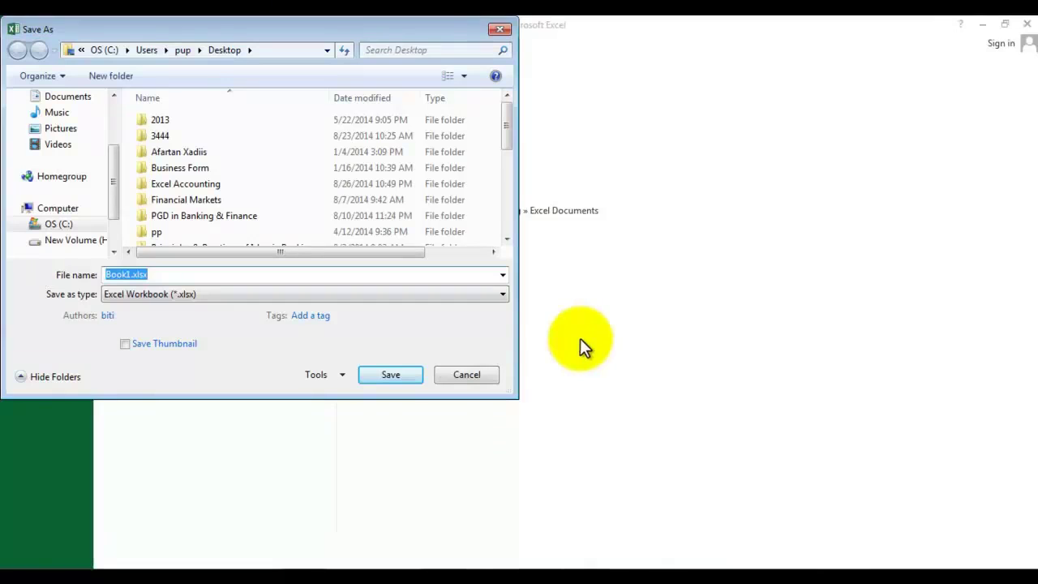
type("Baro Excel 2013")
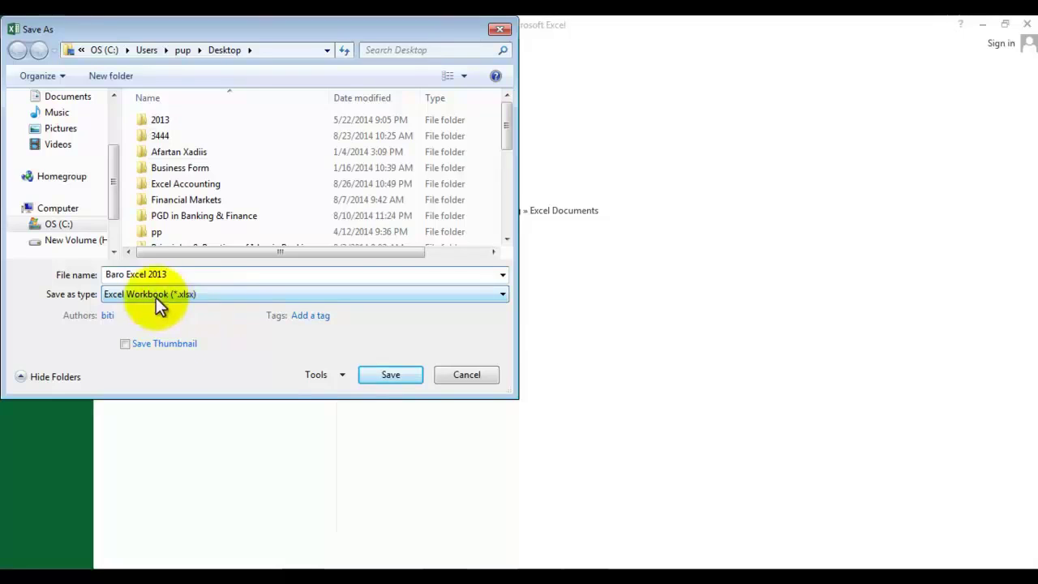
left_click(386, 374)
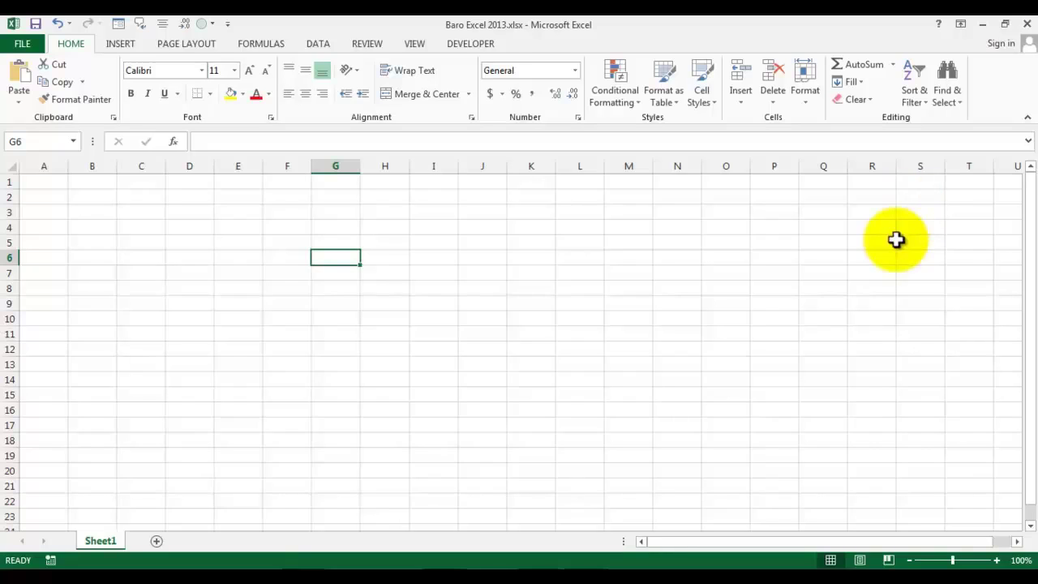
key("alt+F4")
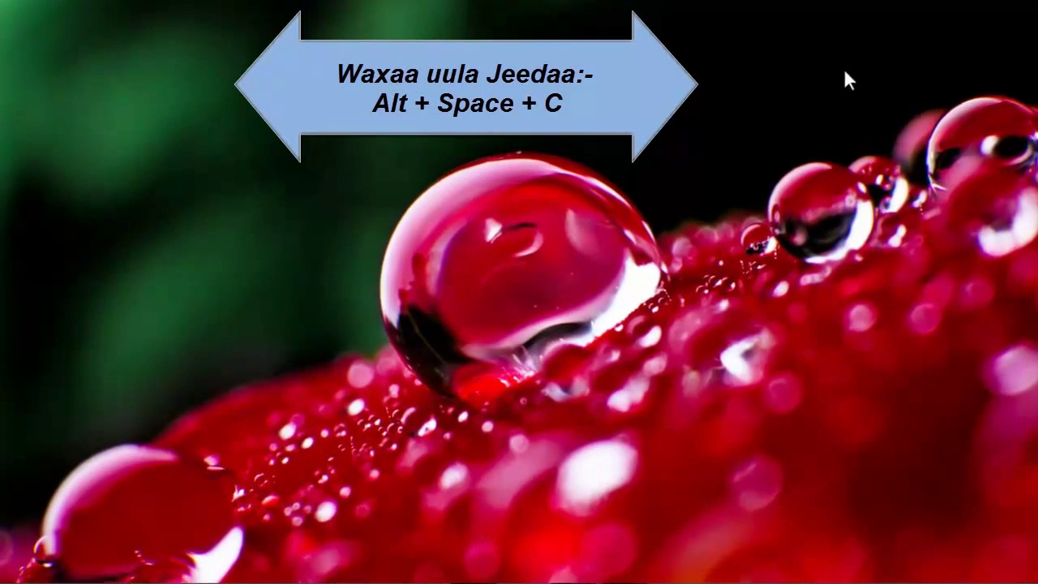
Start Excel 2013 and open the recent workbook Baro Excel 2013.xlsx from the Desktop.
key("super")
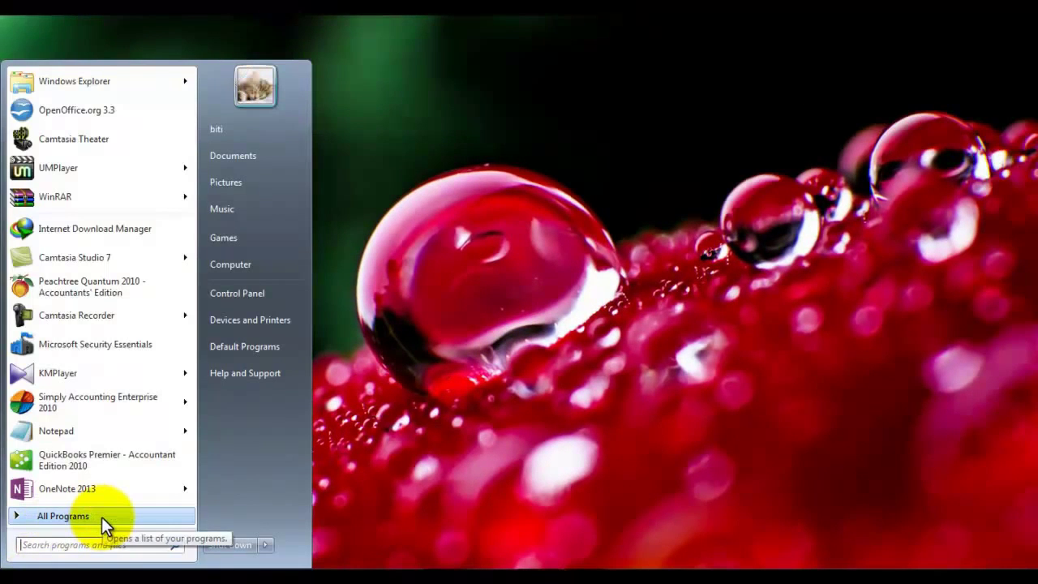
key("Escape")
key("super")
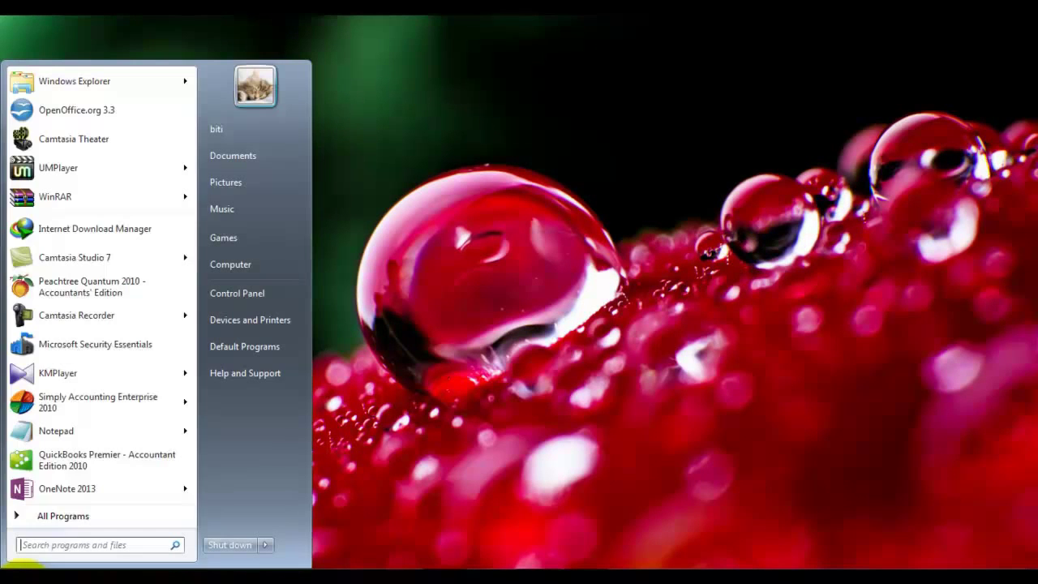
left_click(57, 515)
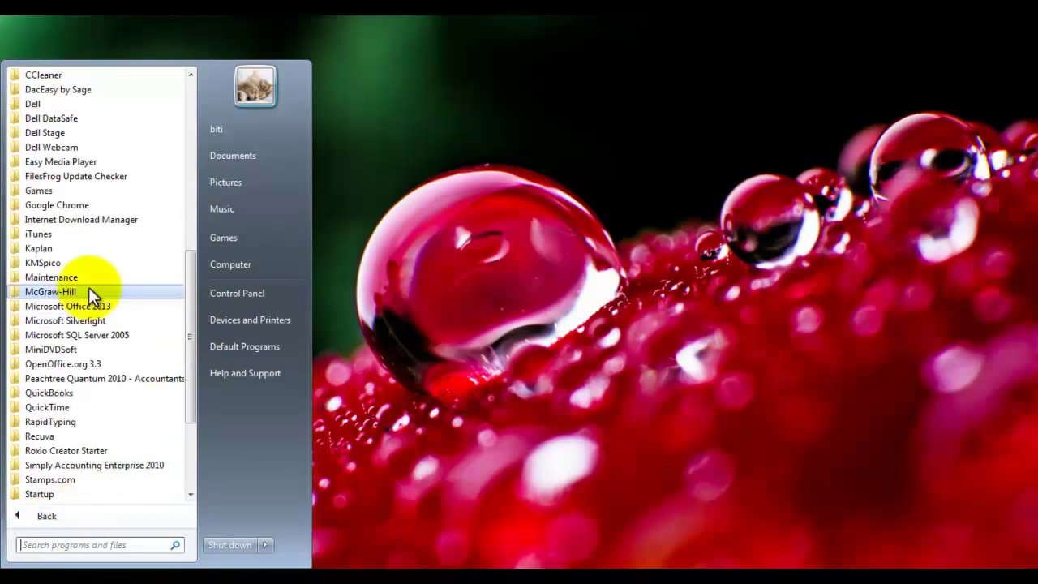
left_click(80, 307)
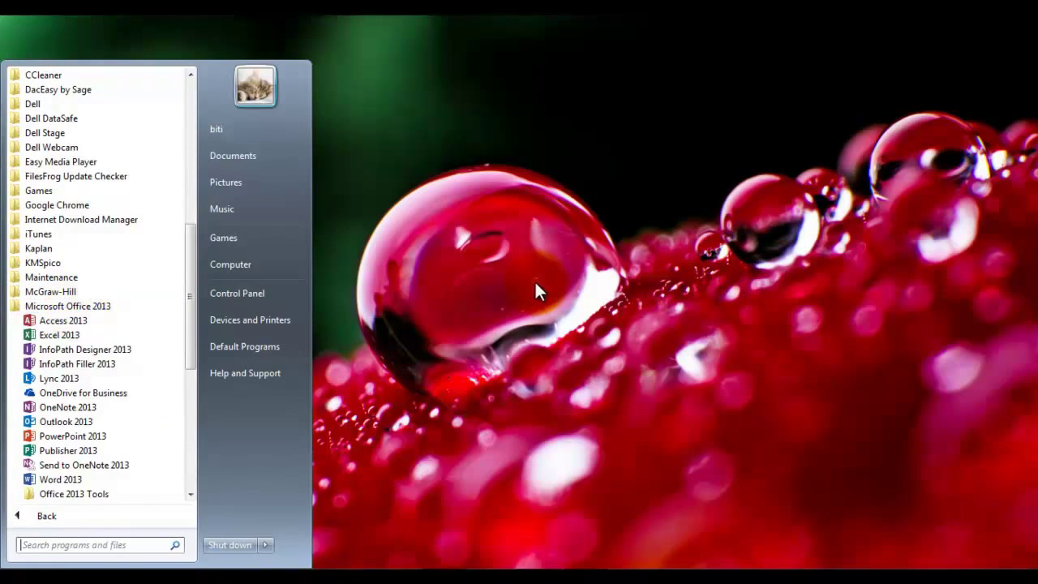
left_click(64, 335)
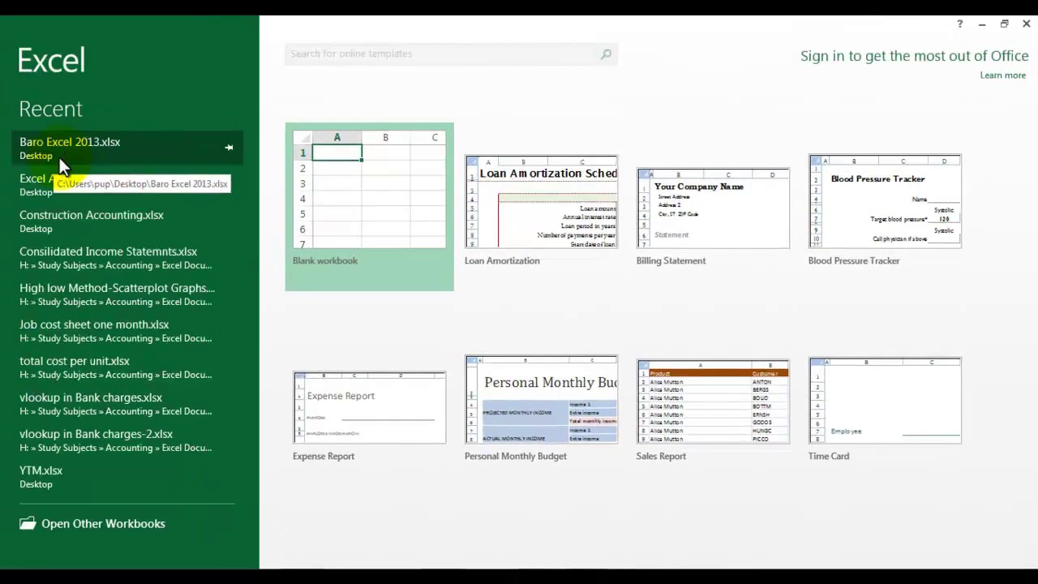
left_click(59, 154)
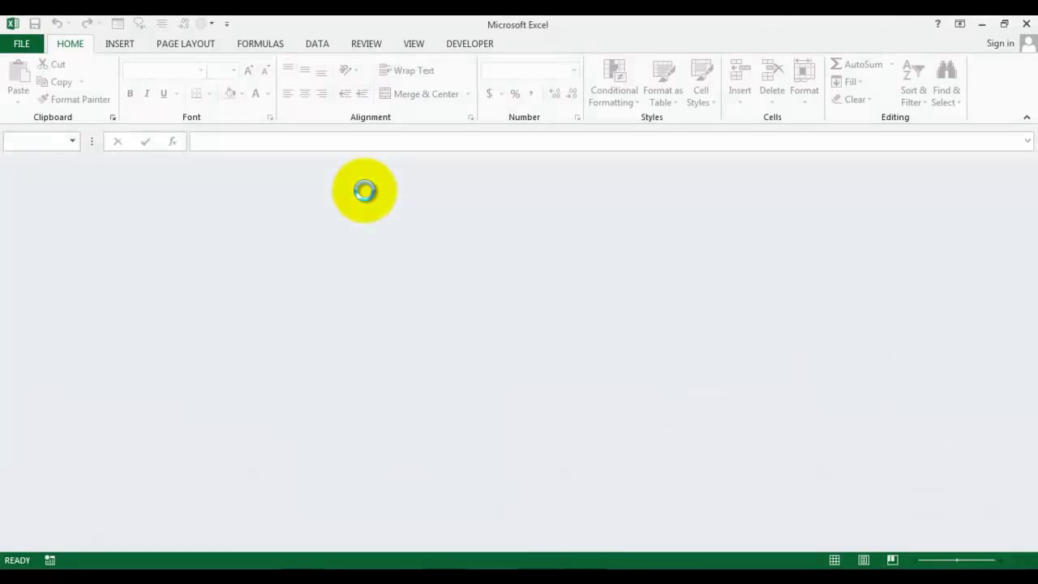